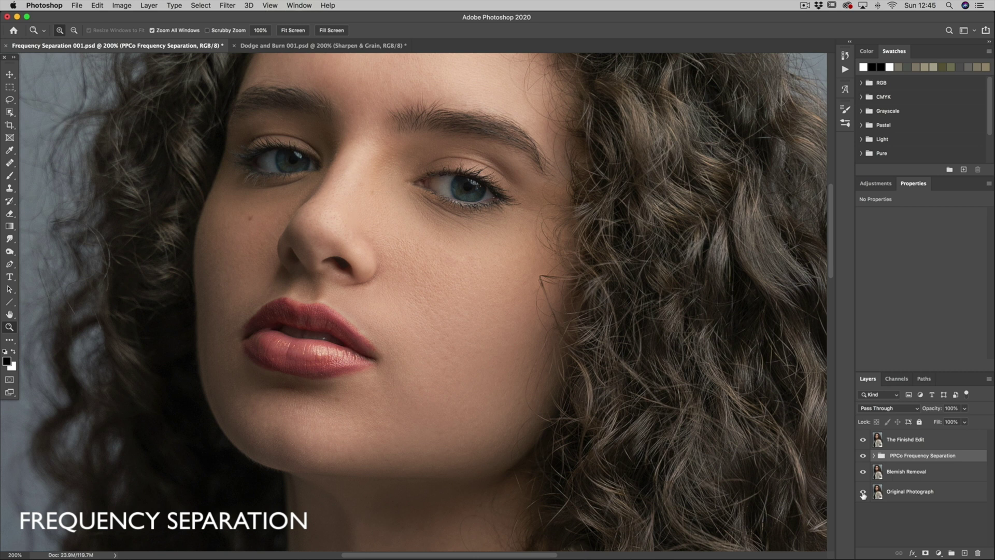
Step: Compare the Original Photograph layer alone with the full retouch in the Frequency Separation 001 document
alt+click(863, 495)
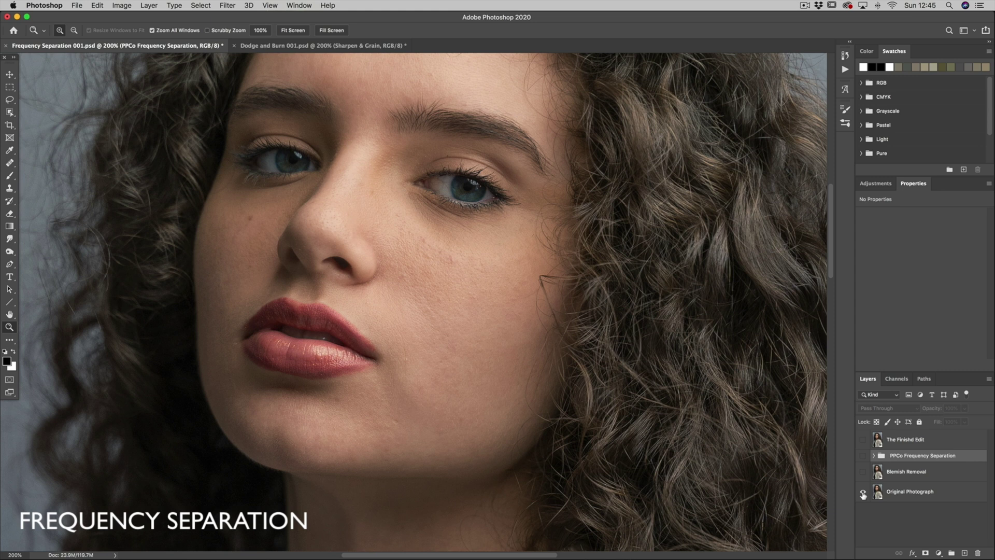
key(alt)
alt+click(863, 495)
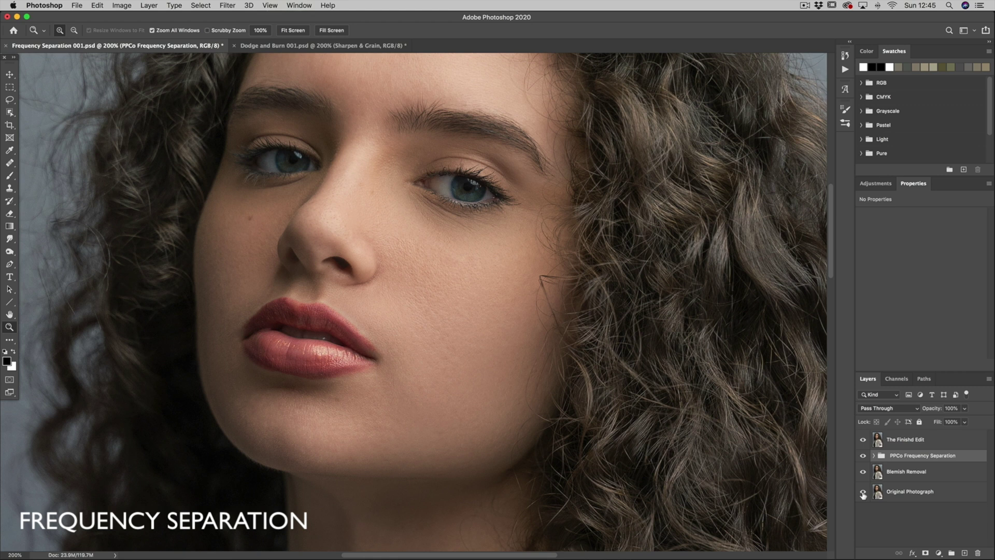
Step: In the Dodge and Burn 001 document, compare the Background layer alone with the retouched layers
click(288, 47)
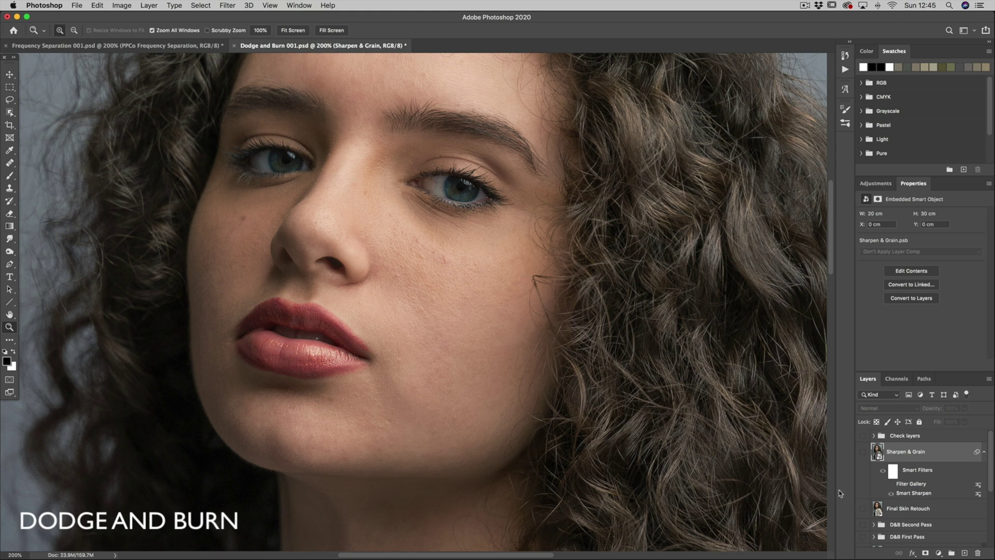
scroll(877, 499, down, 5)
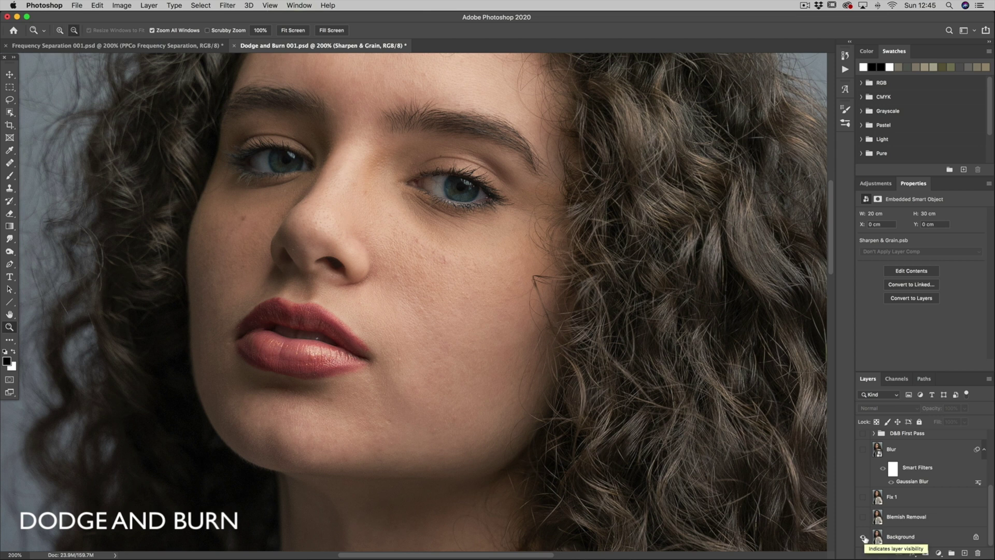
alt+click(864, 536)
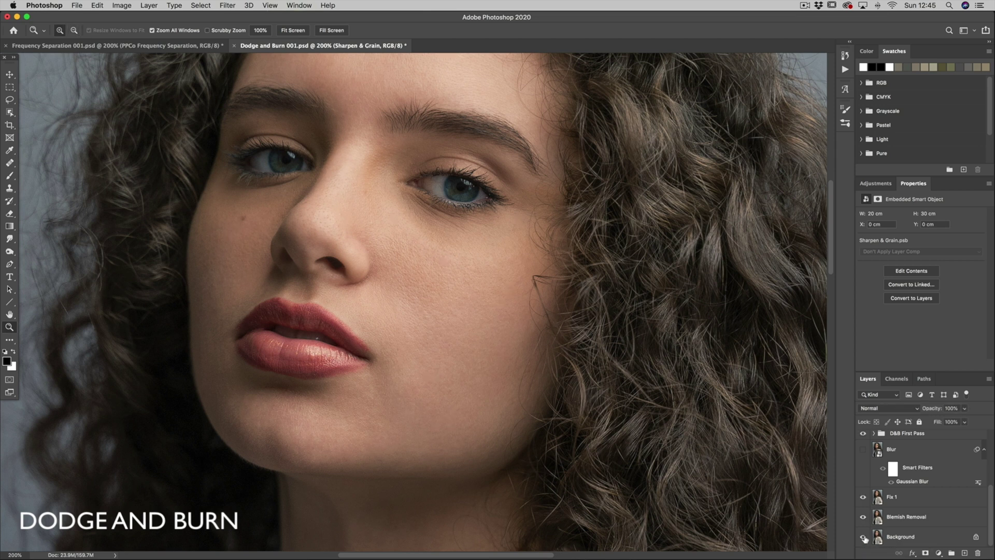
alt+click(863, 537)
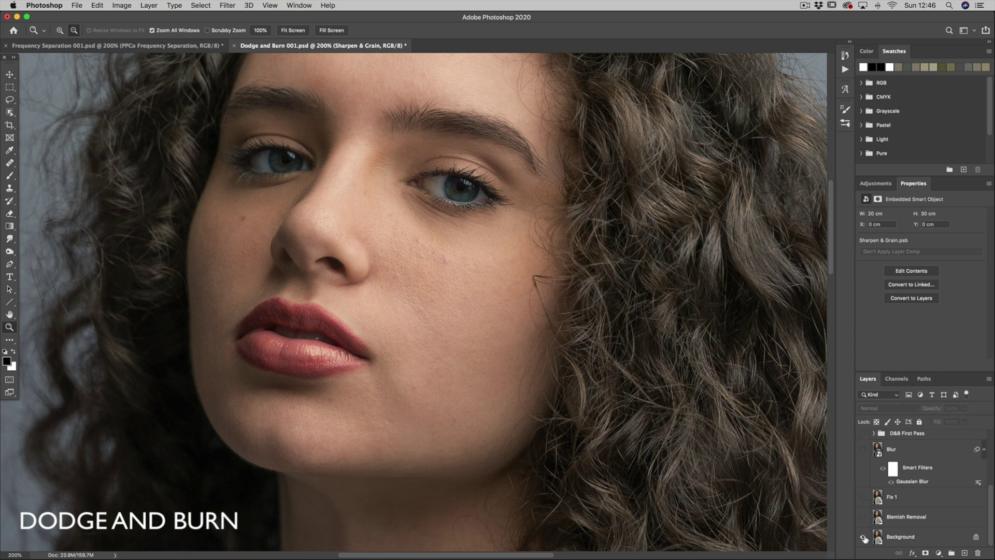
alt+click(864, 536)
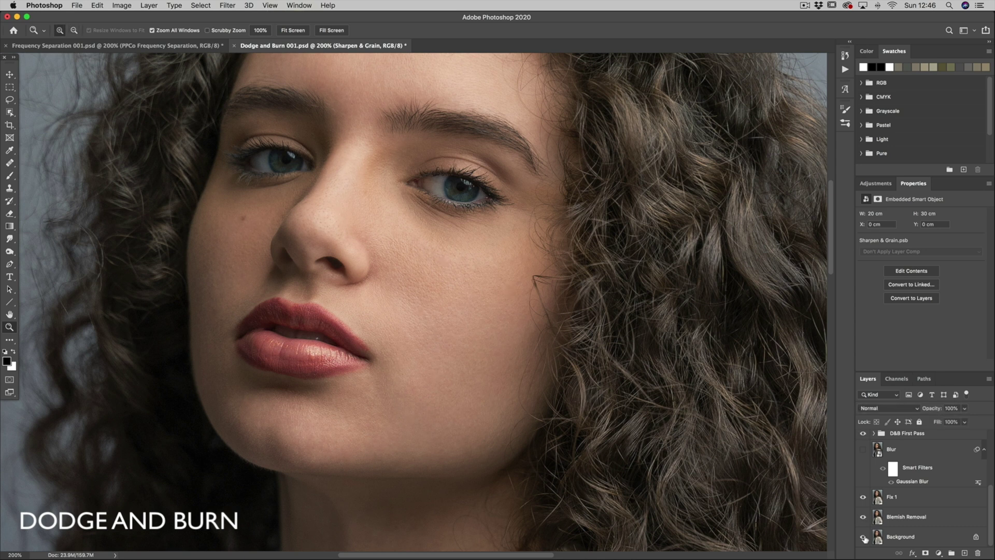
Step: Compare the facial skin in the Frequency Separation 001 and Dodge and Burn 001 documents
click(184, 47)
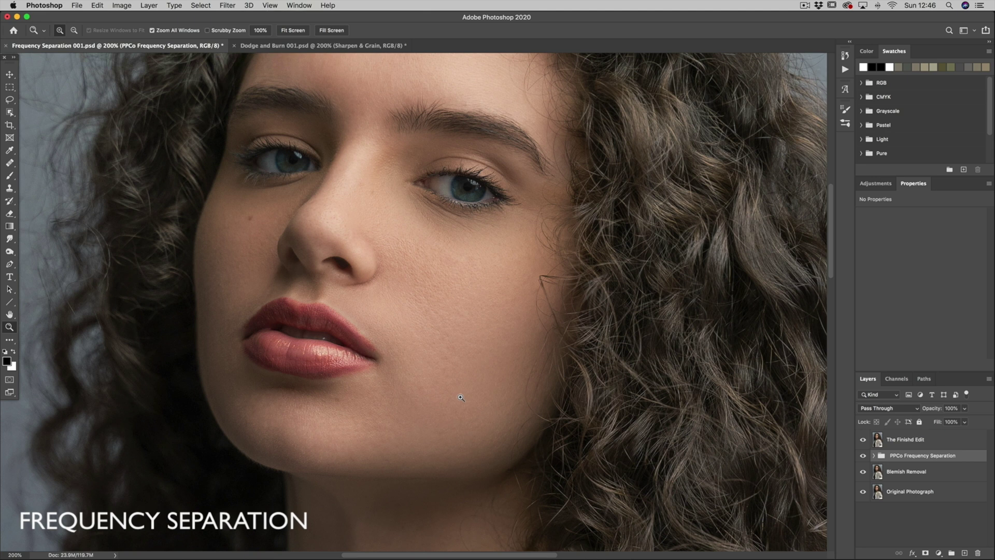
key(ctrl+Tab)
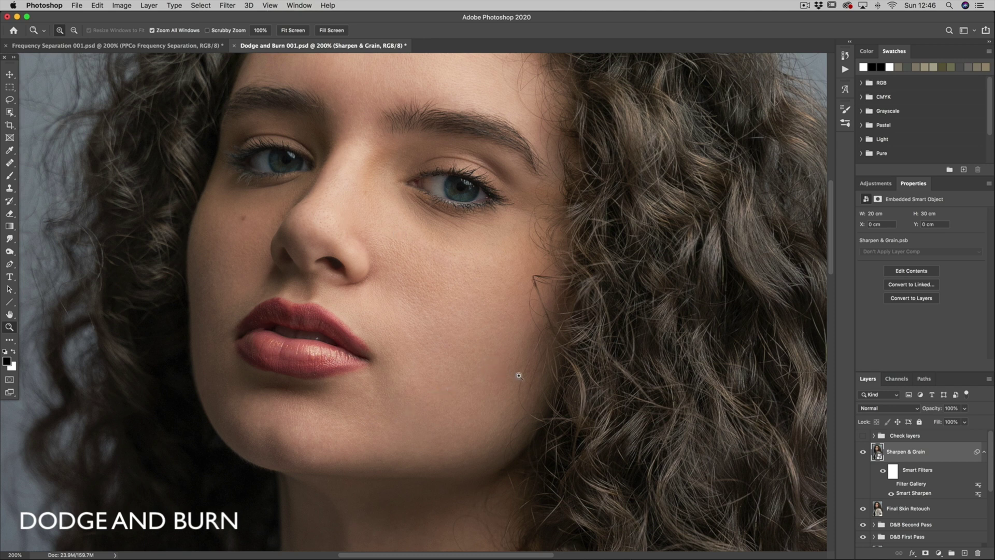
drag(443, 289, 493, 334)
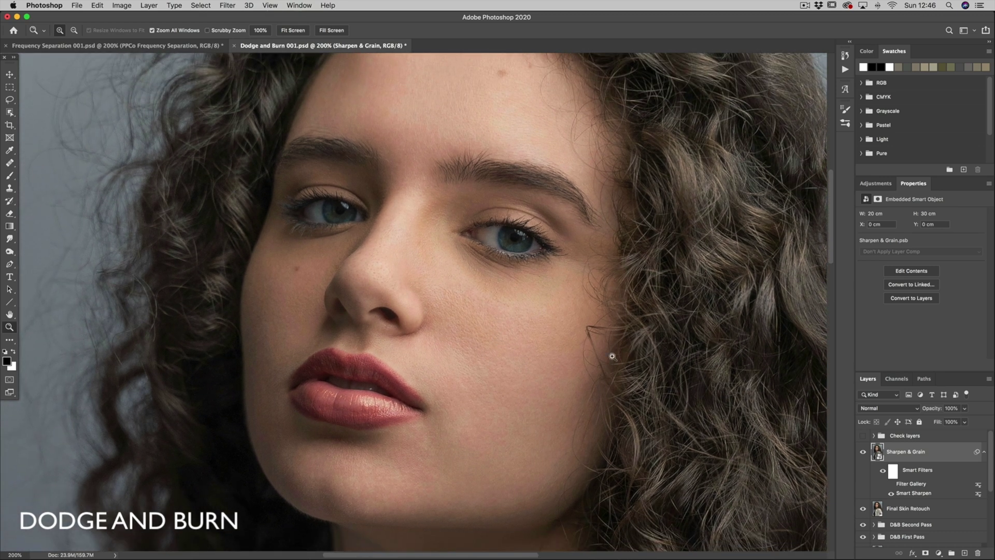
click(185, 49)
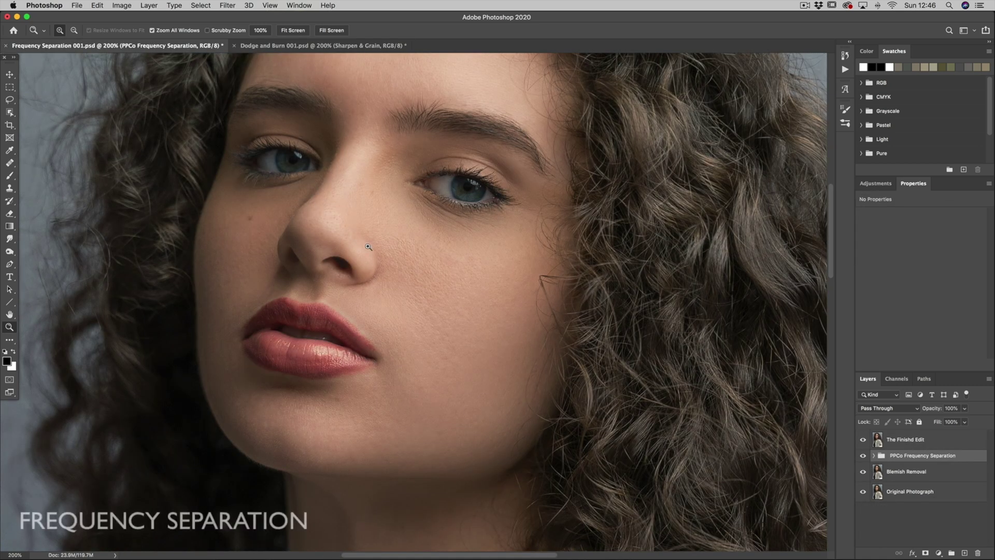
drag(383, 238, 429, 291)
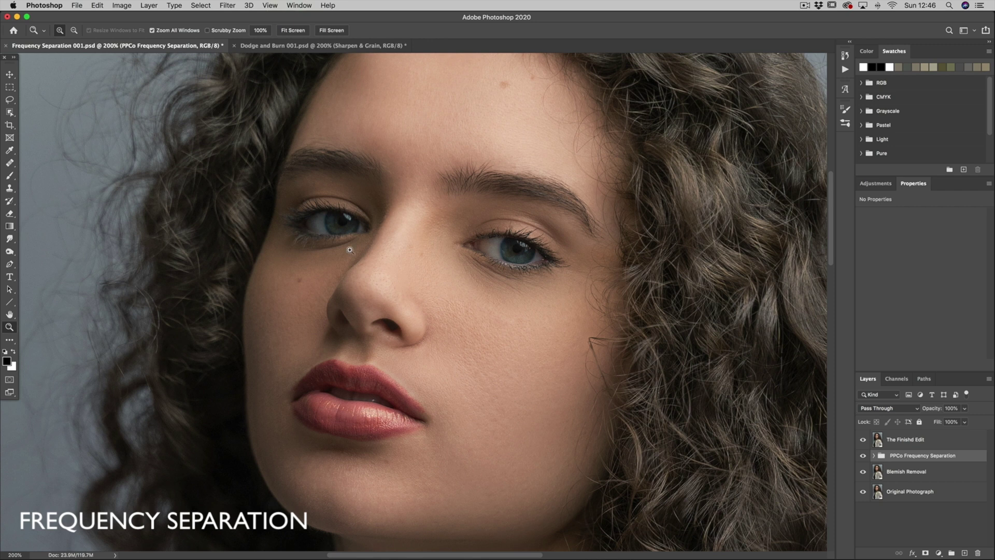
Step: Examine the cheek in Dodge and Burn 001 by repeatedly alternating between the Background layer alone and the full retouch
click(269, 47)
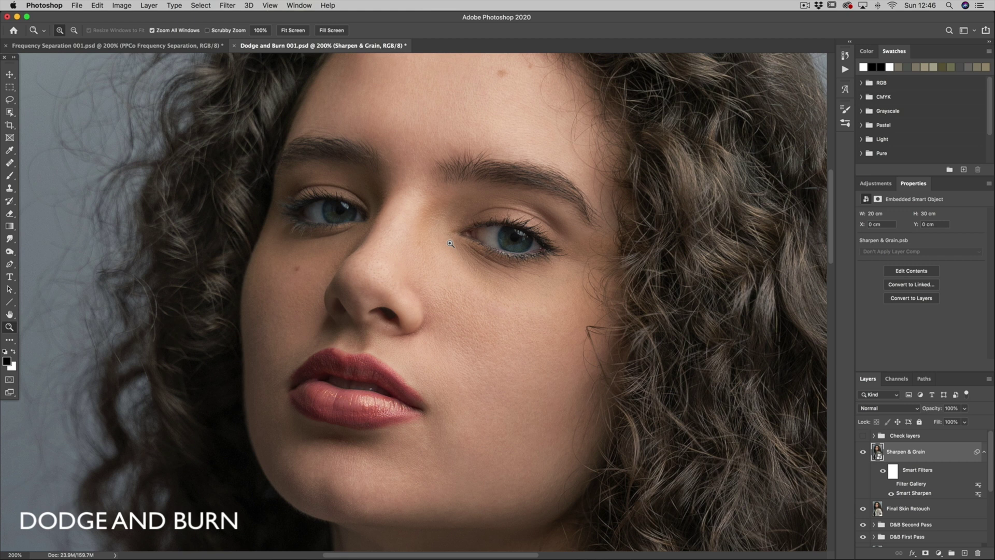
scroll(884, 505, down, 5)
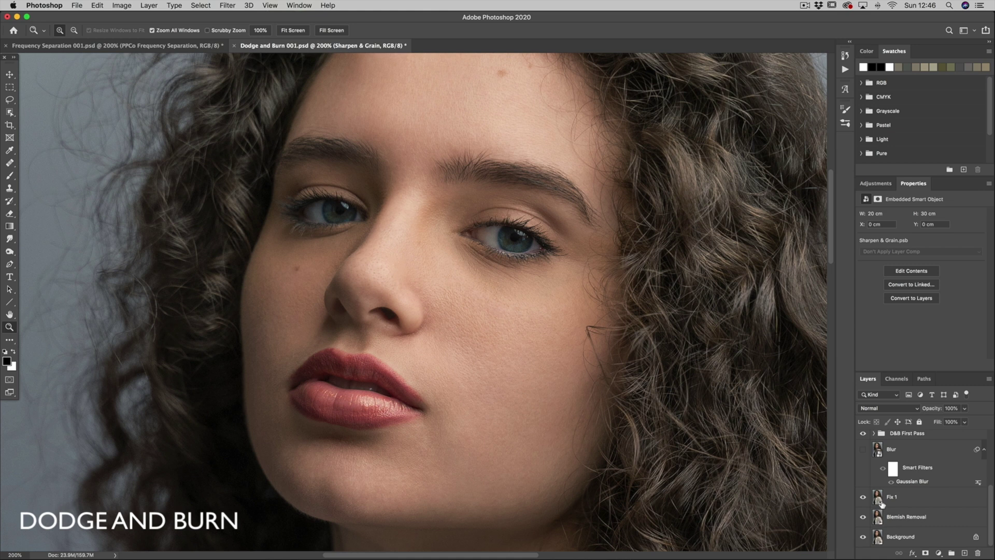
alt+click(863, 537)
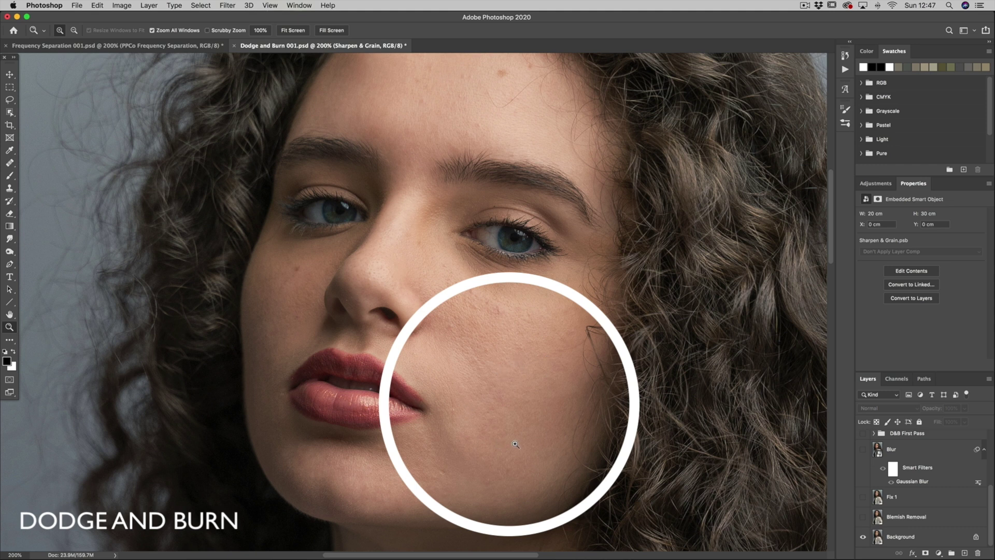
key(alt)
alt+click(863, 538)
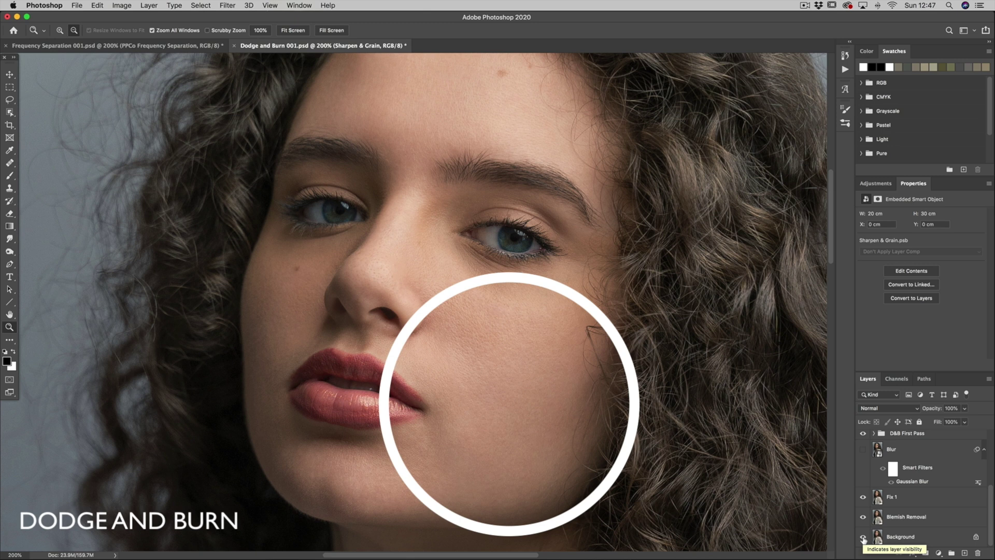
alt+click(863, 537)
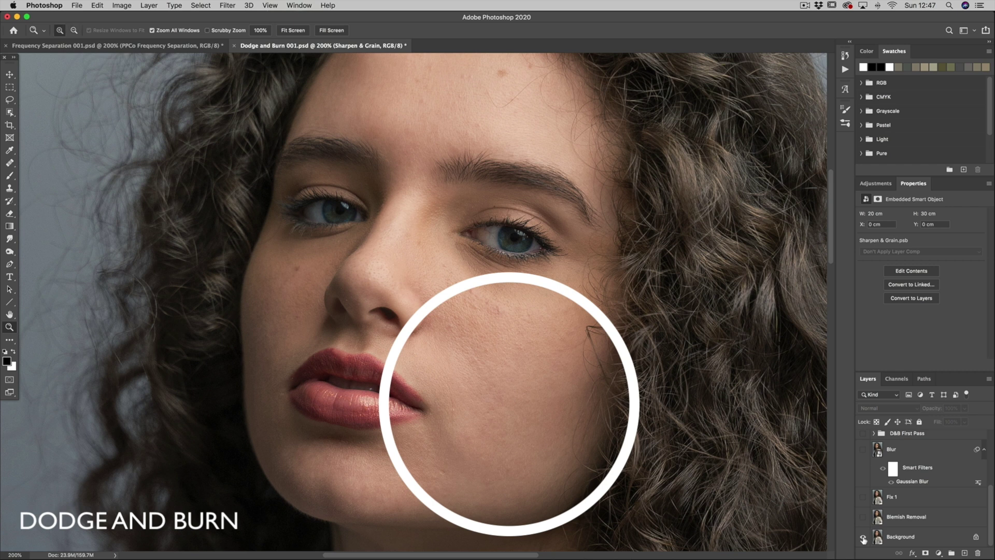
key(alt)
alt+click(863, 538)
alt+click(863, 538)
alt+click(863, 539)
alt+click(863, 539)
alt+click(863, 538)
alt+click(863, 538)
alt+click(863, 539)
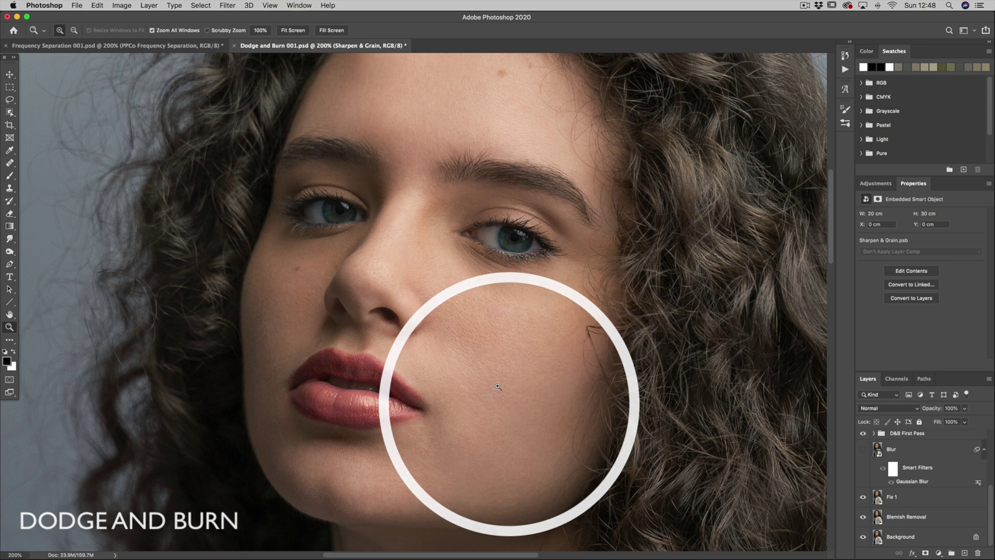
Step: In Frequency Separation 001, view the Original Photograph alone, then expand the PPCo Frequency Separation group and view only its result
click(145, 47)
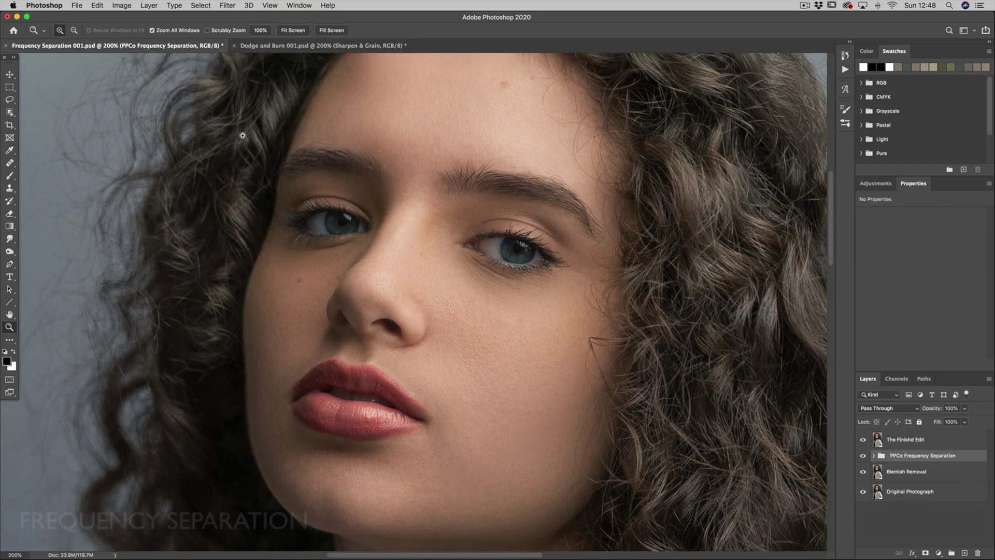
scroll(534, 357, down, 1)
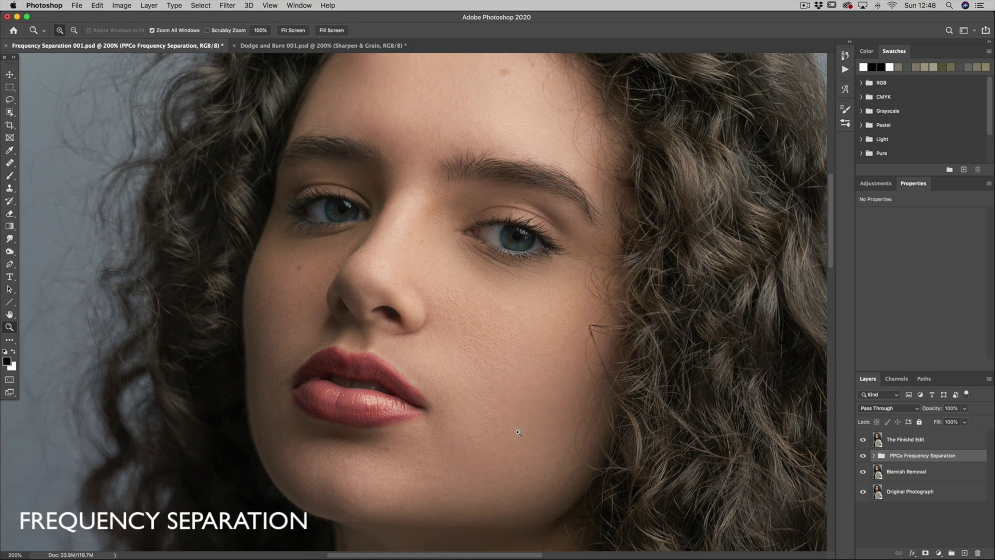
alt+click(862, 492)
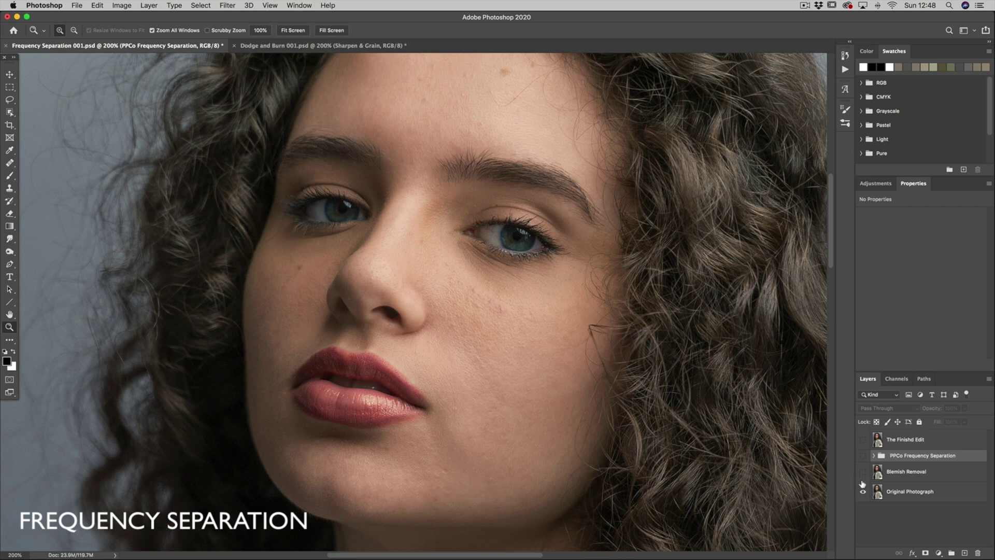
click(872, 456)
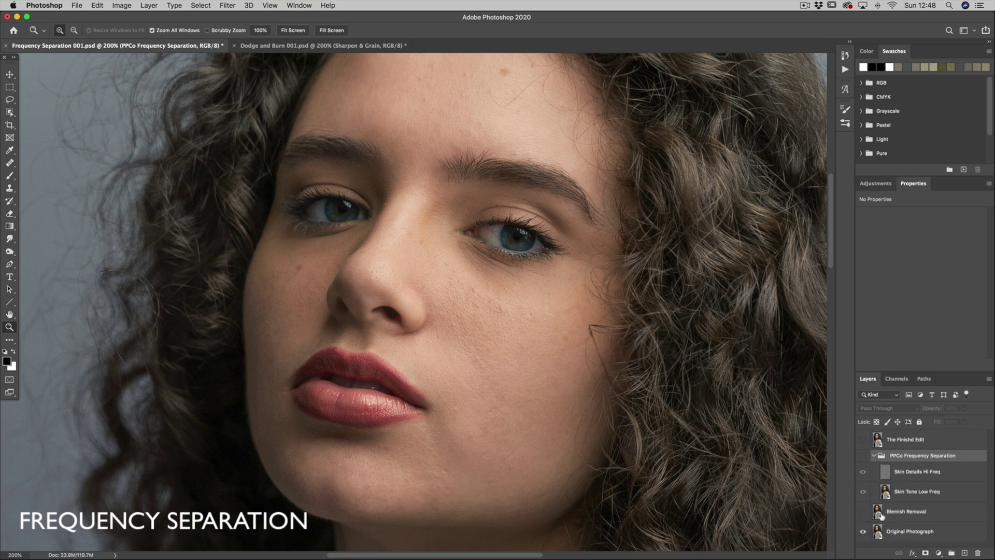
alt+click(862, 491)
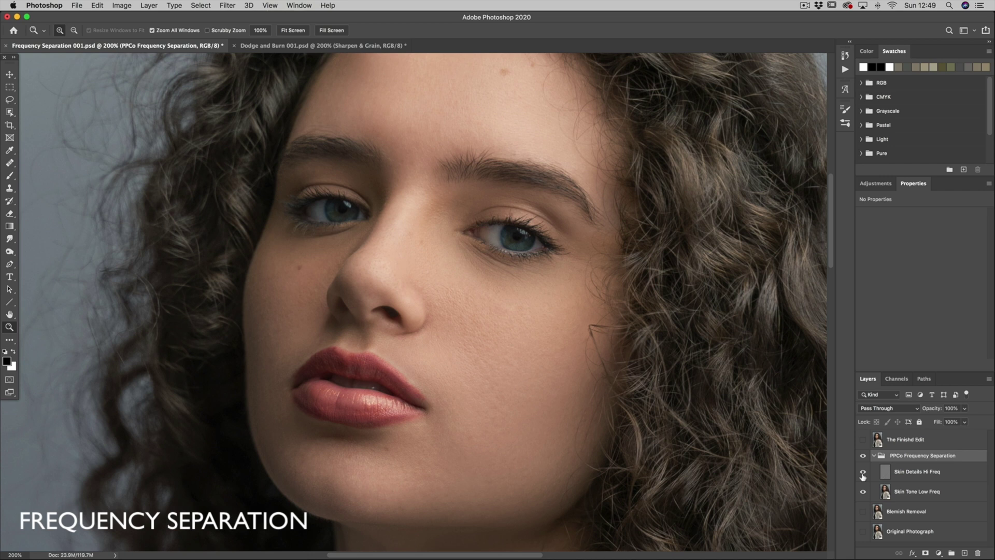
Step: Examine the finished skin texture and tone by alternating between the Dodge and Burn 001 and Frequency Separation 001 documents
click(278, 46)
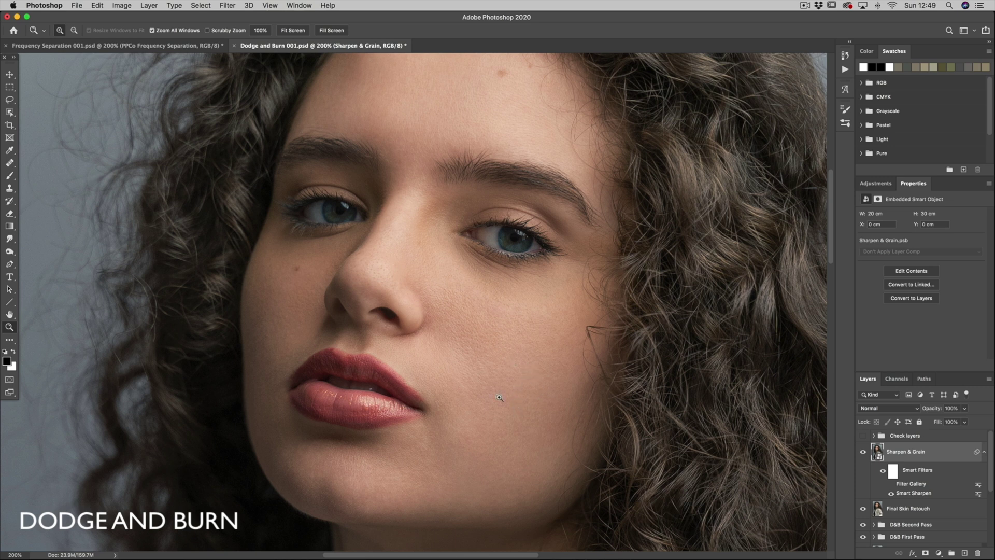
scroll(499, 474, left, 2)
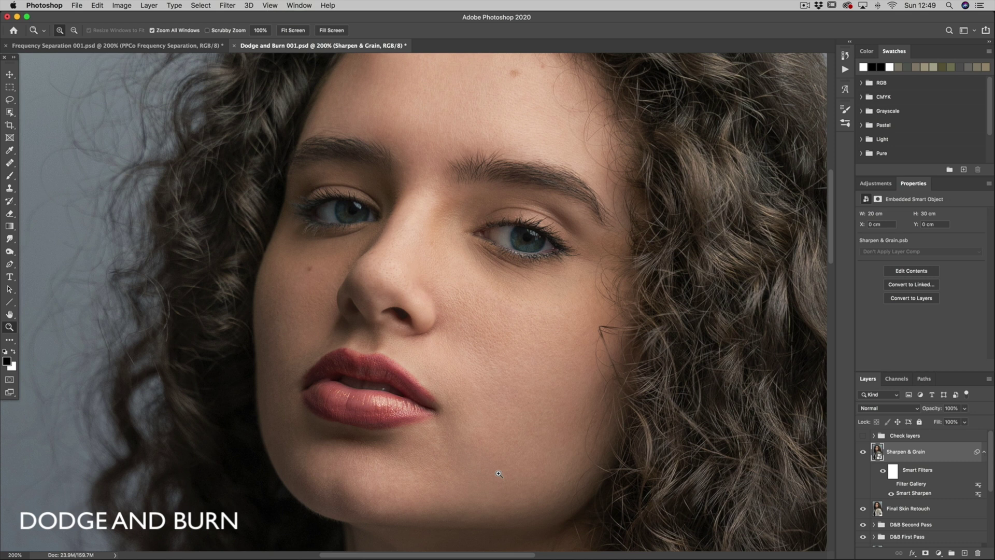
key(ctrl+Tab)
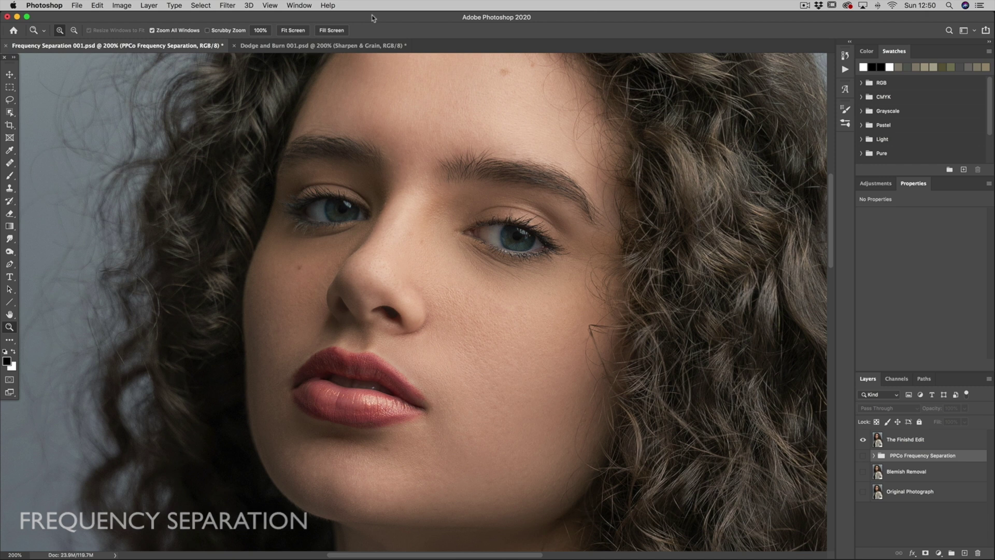
click(273, 48)
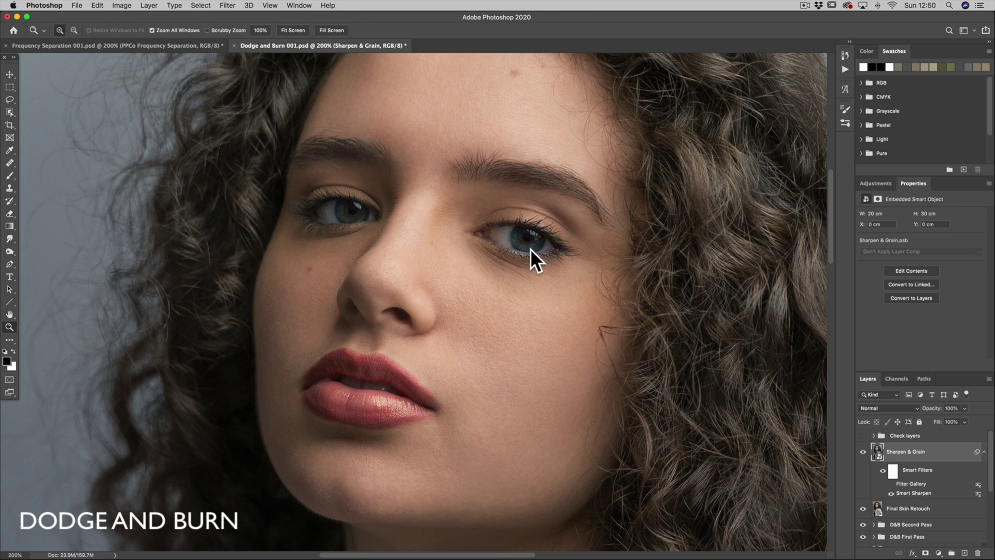
click(165, 48)
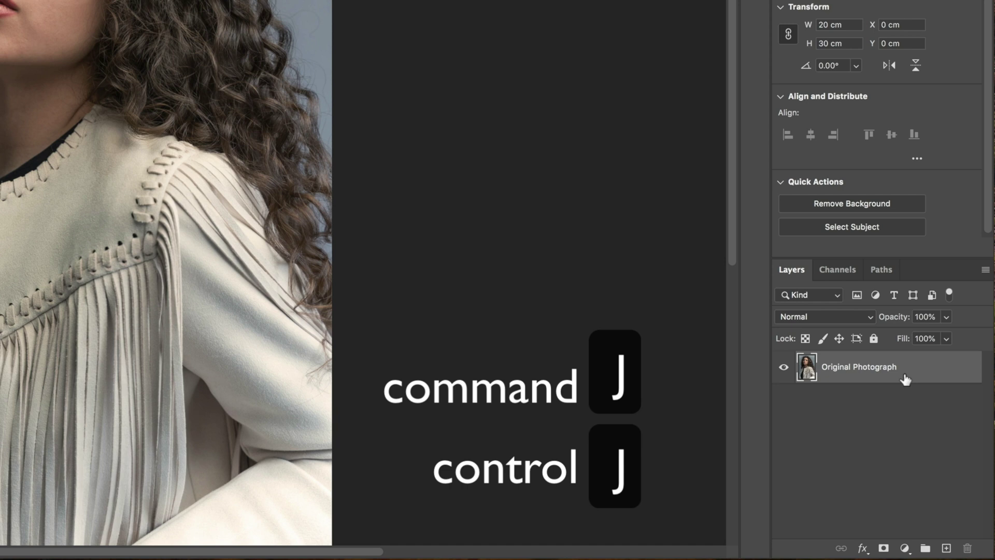
Step: Duplicate the Original Photograph layer and rename the copy Blemishes
key(cmd+j)
double_click(854, 366)
text(Blemishes)
key(Return)
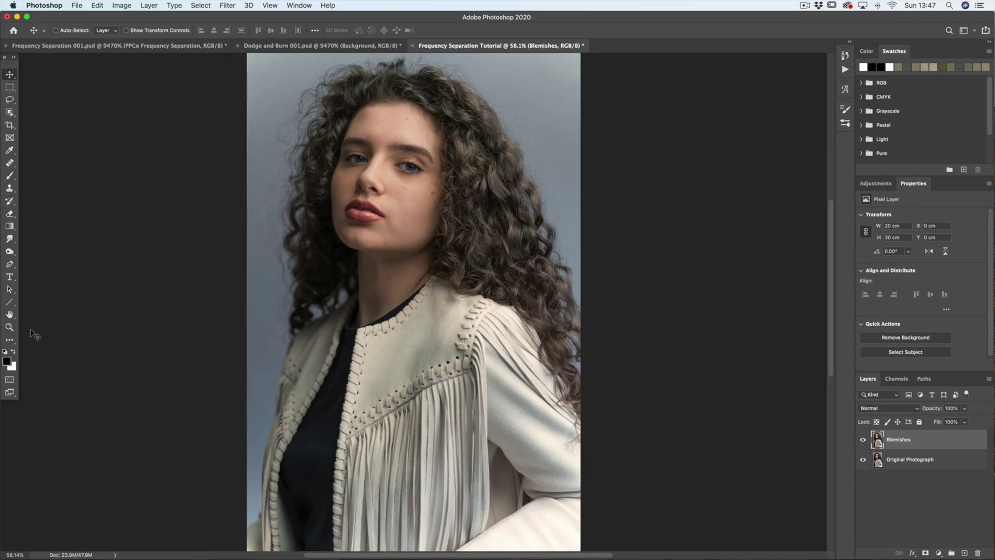
Step: Heal the small spots in the upper middle of the forehead using the Healing Brush at size 15, sampling clean skin nearby
click(9, 327)
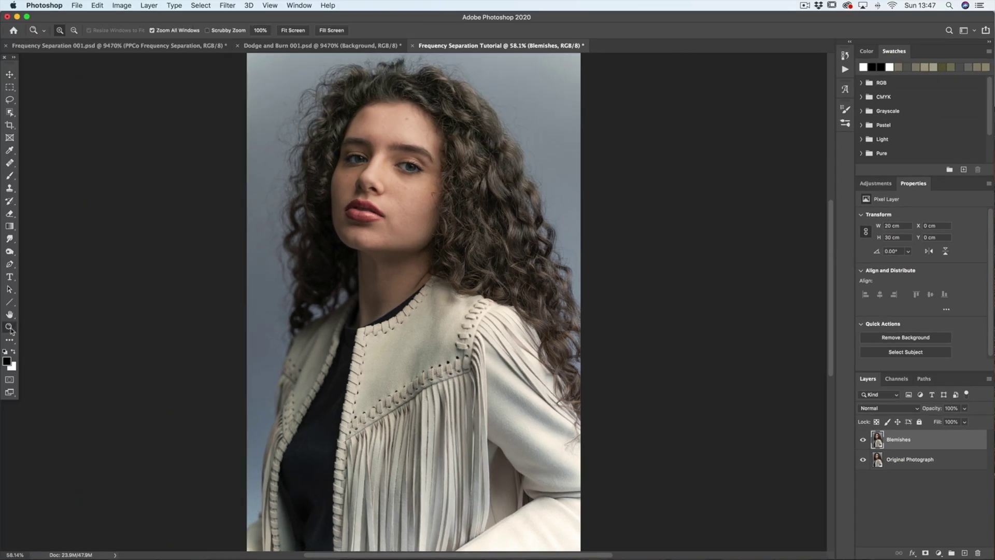
click(391, 137)
click(390, 136)
click(390, 136)
drag(410, 213, 450, 239)
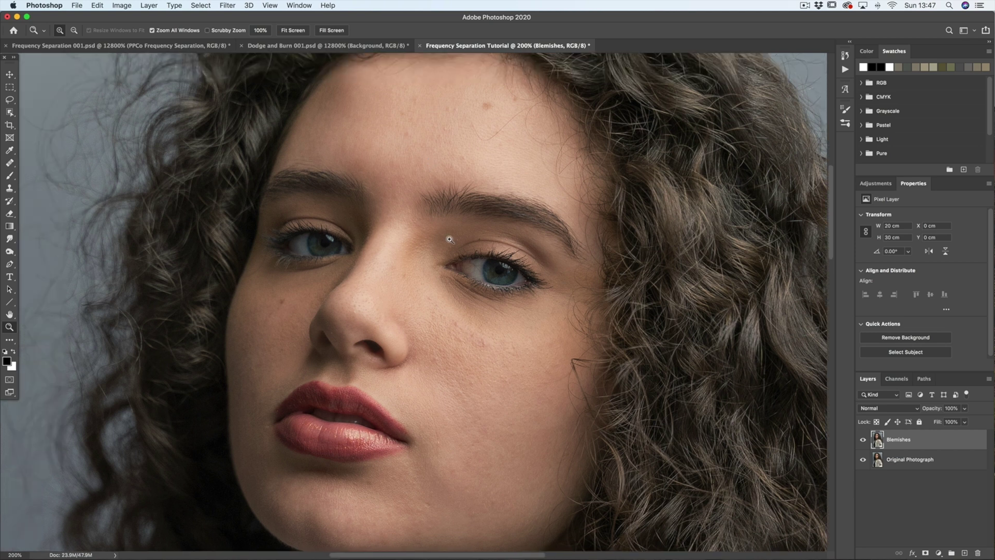
click(467, 112)
scroll(444, 196, up, 2)
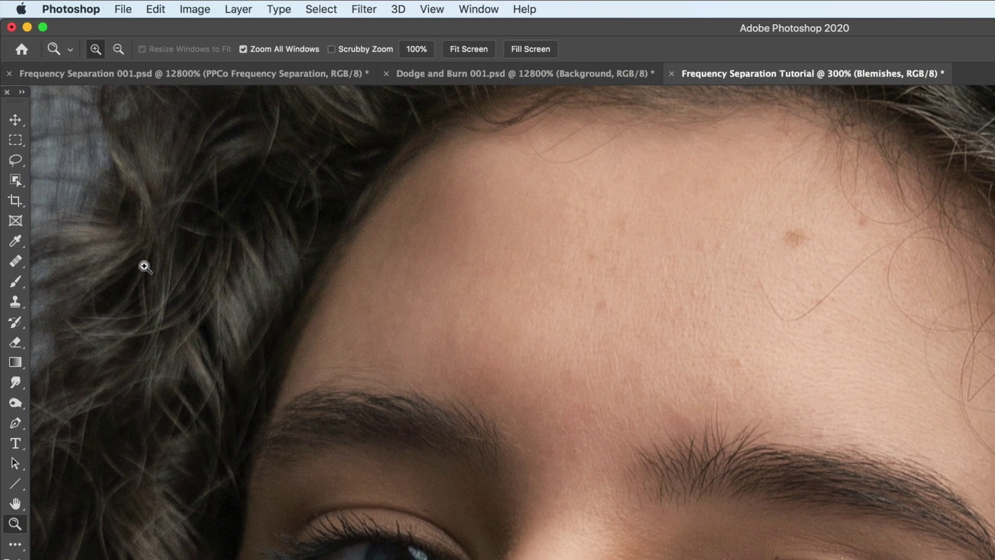
drag(17, 266, 100, 278)
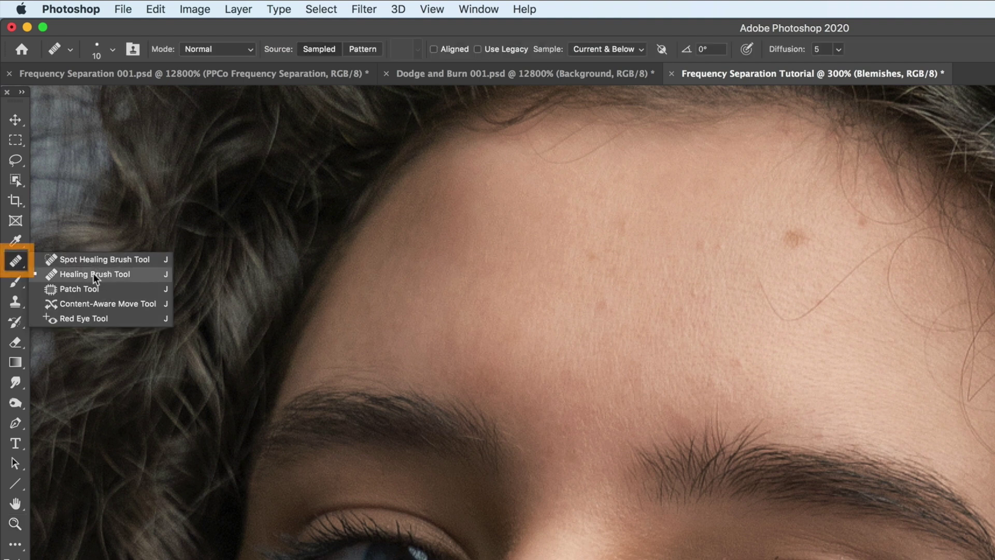
click(95, 278)
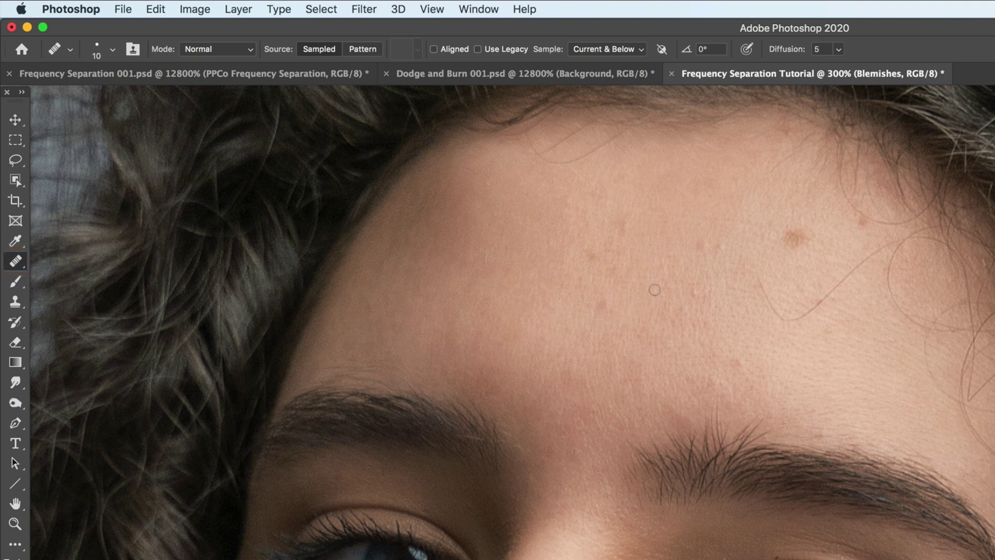
key(bracketright)
alt+click(675, 232)
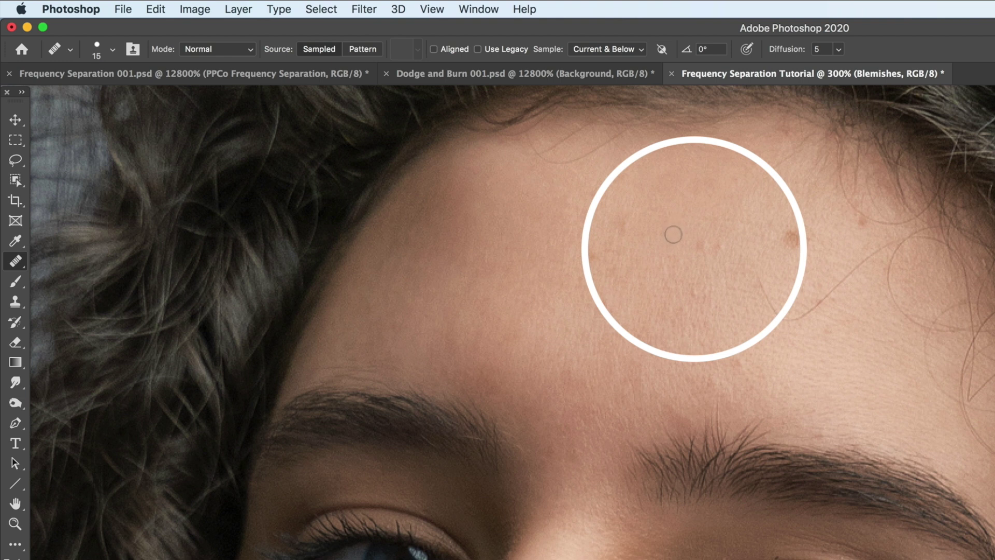
click(701, 242)
alt+click(699, 231)
click(717, 245)
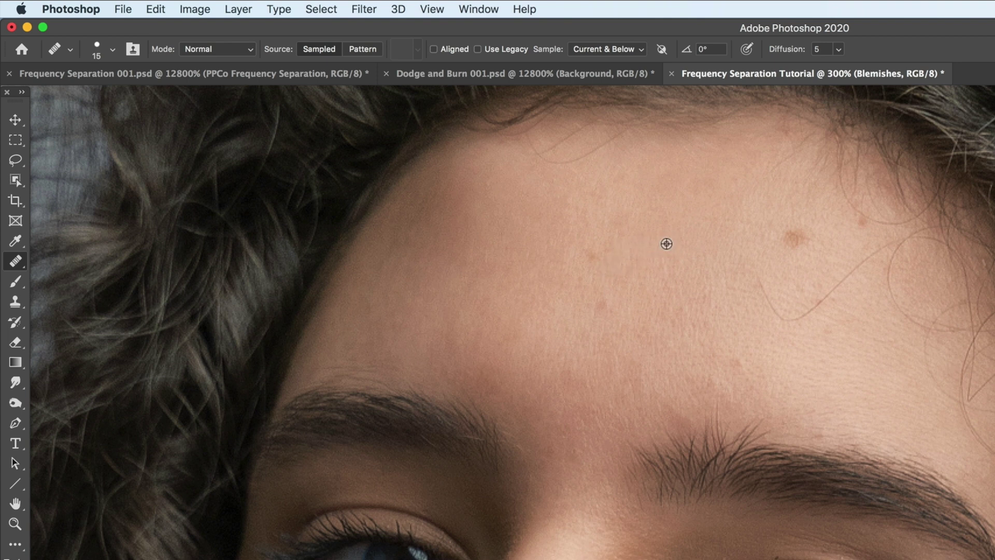
Step: Heal the two small spots lower down near the centre of the forehead, sampling the skin beside each one
alt+click(572, 258)
click(595, 258)
alt+click(583, 306)
click(606, 303)
alt+click(602, 324)
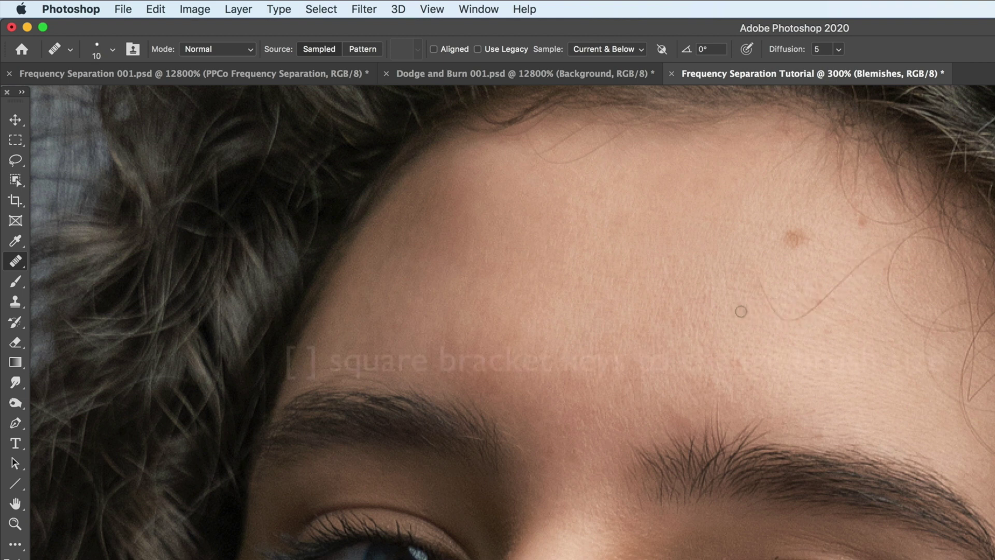
Step: Remove the curved stray hair below the large mole on the forehead using the Healing Brush at size 15, resampling clean skin along it
key(bracketright)
key(bracketleft)
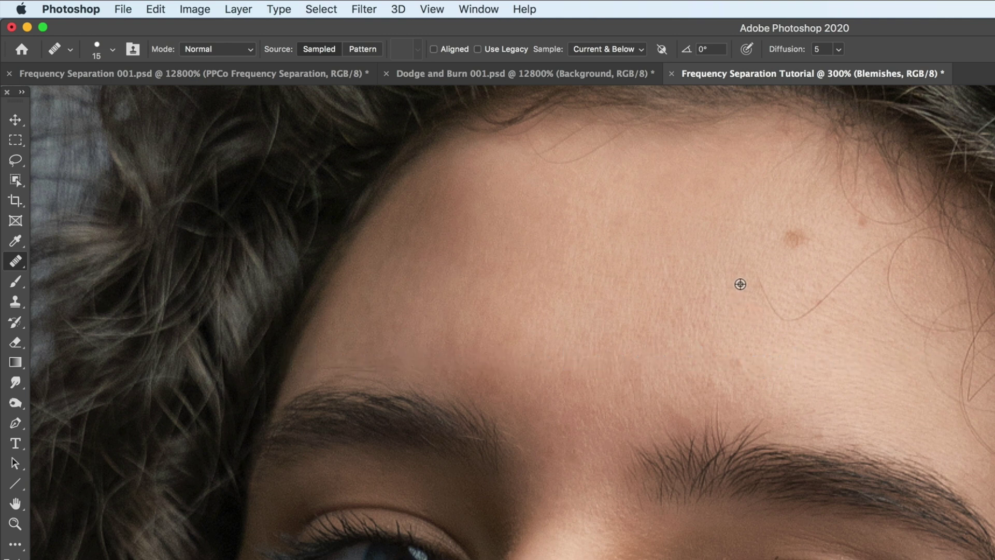
alt+click(740, 284)
mouse_move(758, 285)
mouse_down()
mouse_move(792, 326)
mouse_move(844, 296)
mouse_move(838, 307)
mouse_move(830, 295)
mouse_move(863, 262)
mouse_move(825, 313)
mouse_move(842, 290)
mouse_move(841, 262)
mouse_move(882, 247)
mouse_up()
alt+click(795, 333)
alt+click(837, 306)
alt+click(841, 262)
click(823, 352)
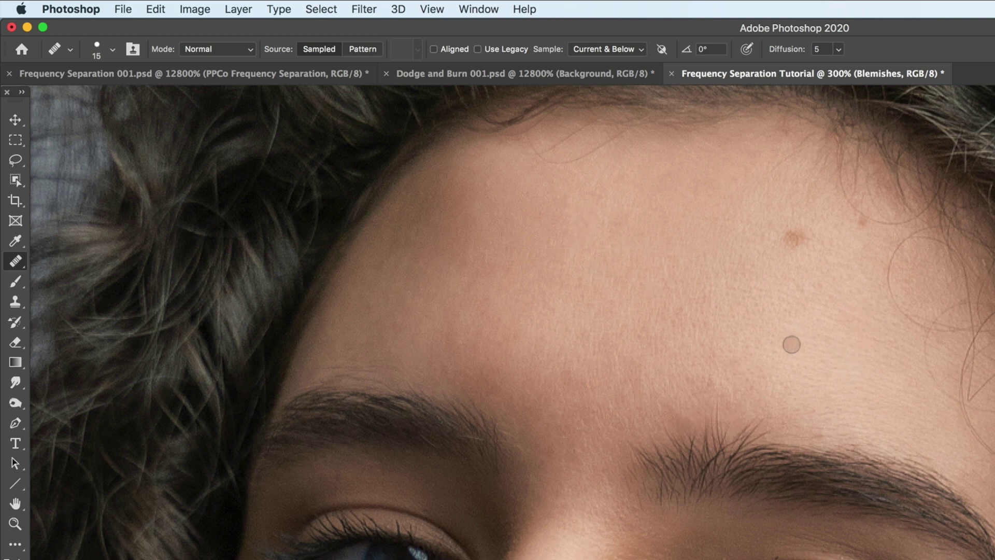
click(726, 448)
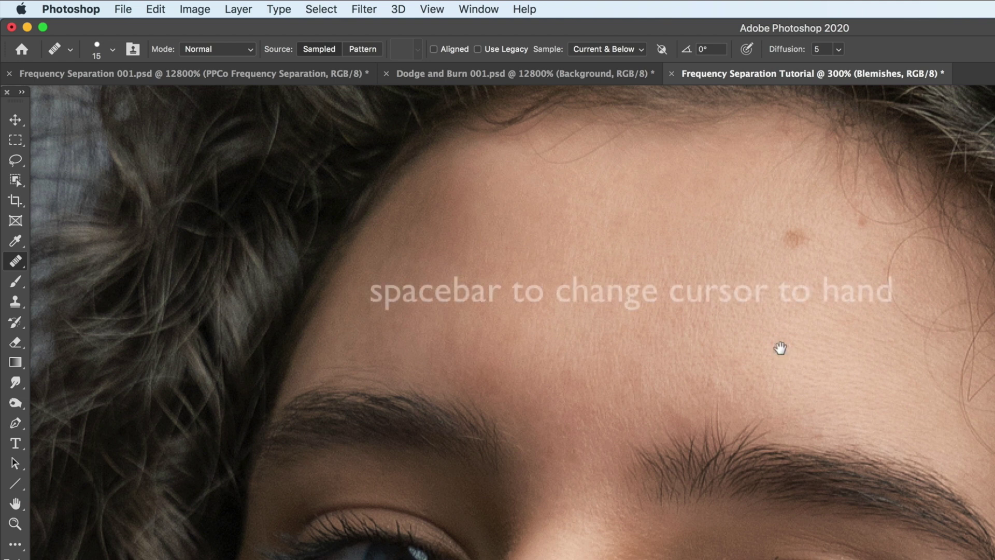
Step: Compare the face before and after blemish removal by hiding and reshowing the Blemishes layer
key(space)
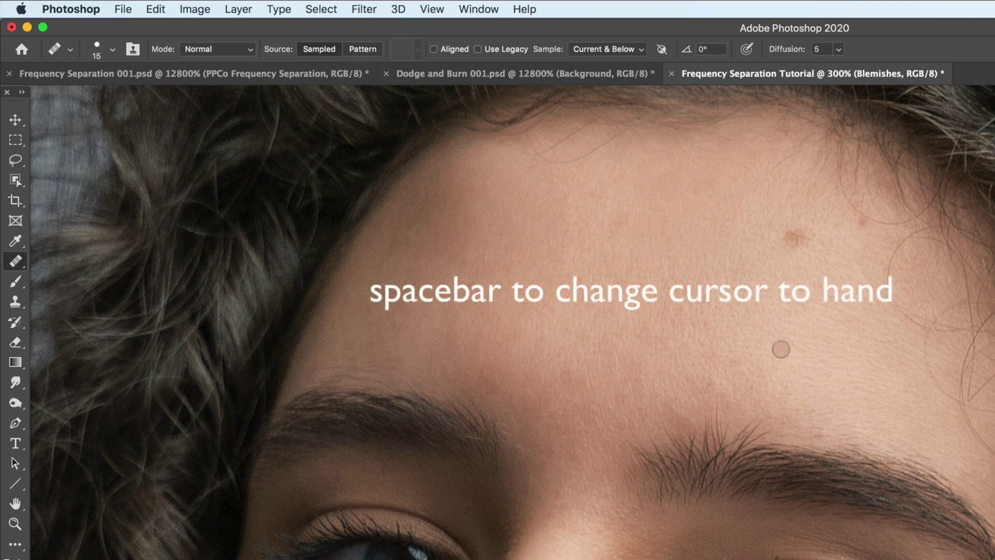
drag(709, 405, 717, 195)
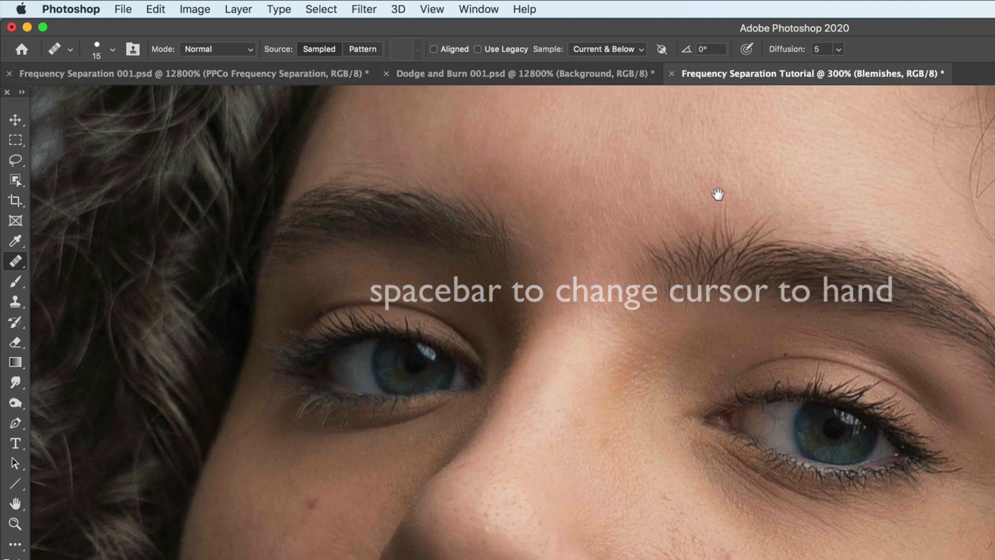
drag(695, 347, 698, 306)
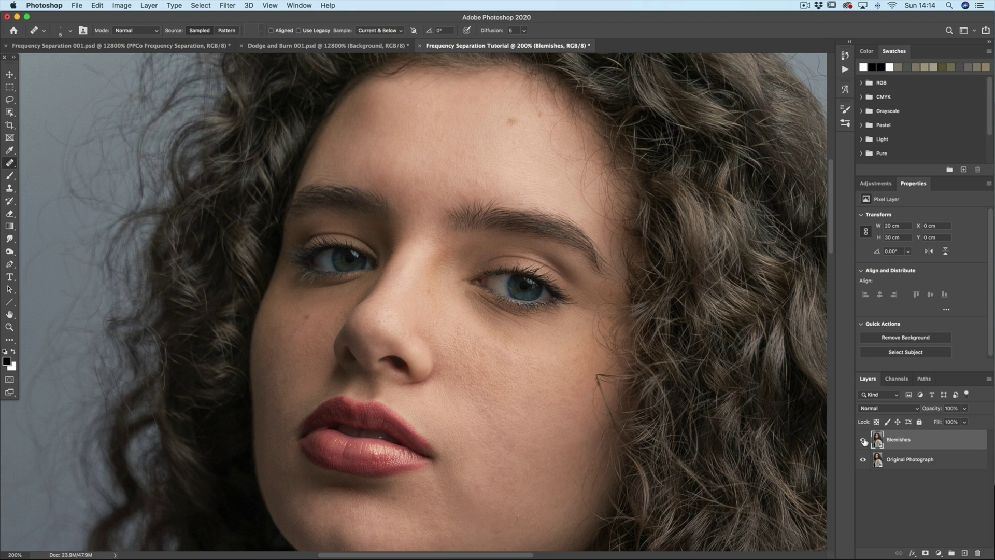
click(863, 440)
click(864, 440)
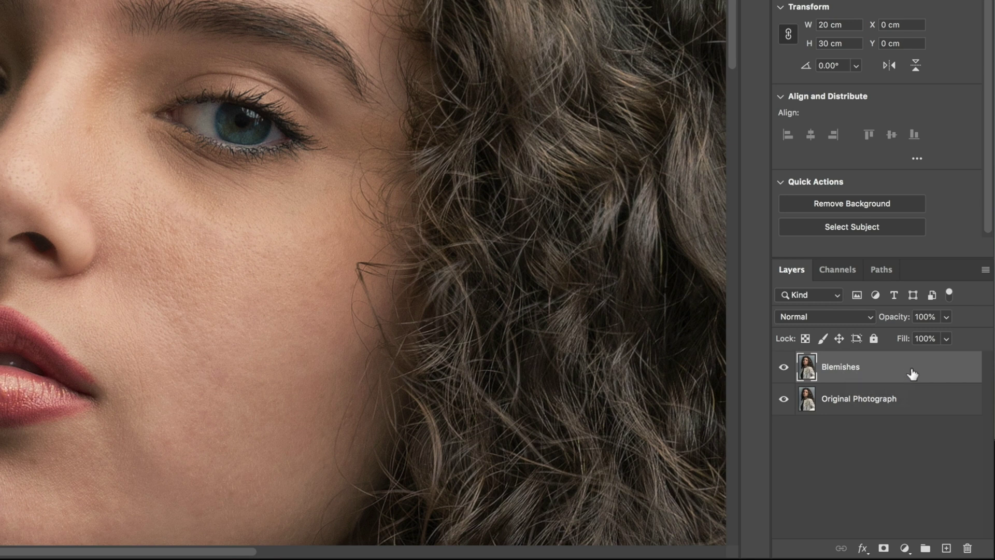
Step: Duplicate the Blemishes layer twice, naming the lower copy Skin Tone Lo Freq and the upper copy Skin Texture Hi Freq
key(super+j)
key(super+j)
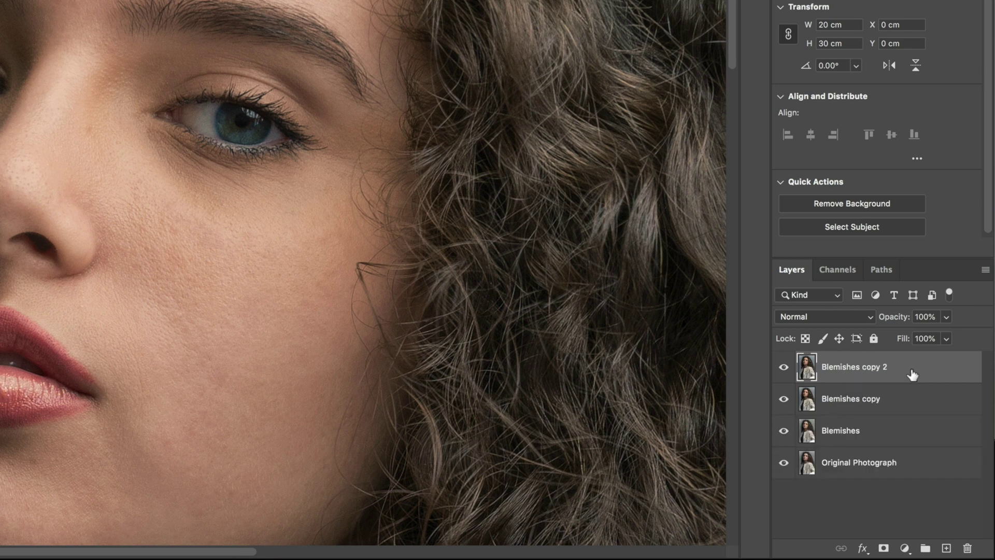
double_click(839, 399)
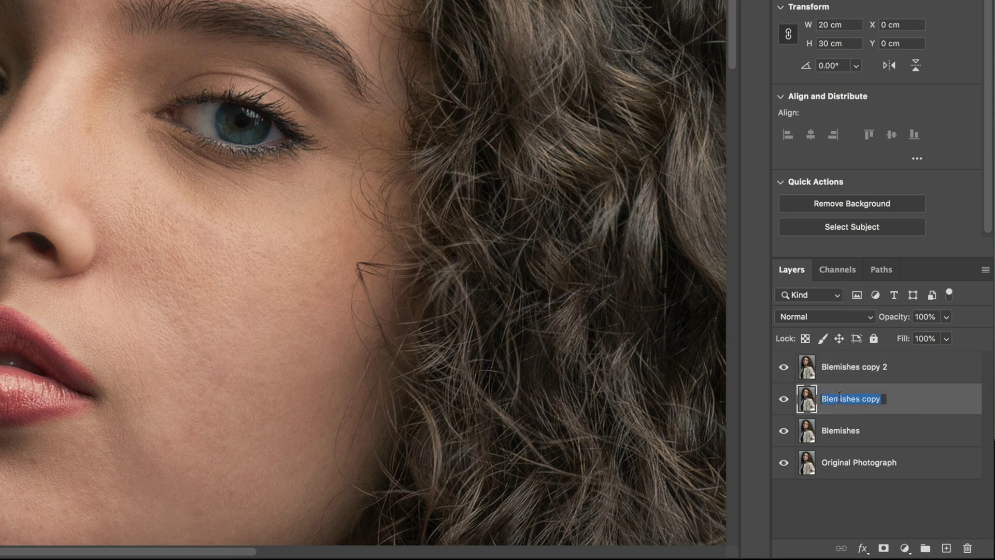
text(Skin Tone Lo Freq)
key(Return)
double_click(849, 367)
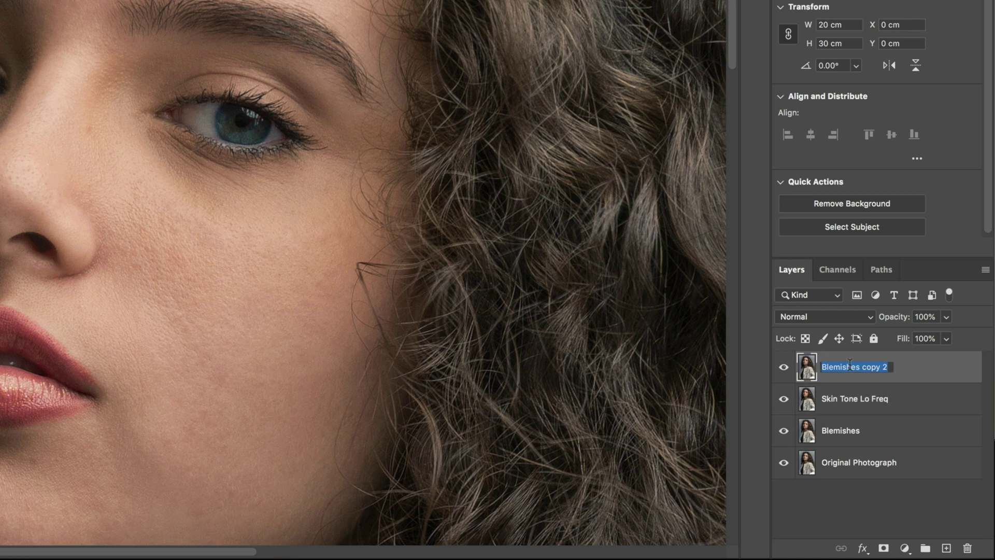
text(Skin Texture Hi Freq)
key(Return)
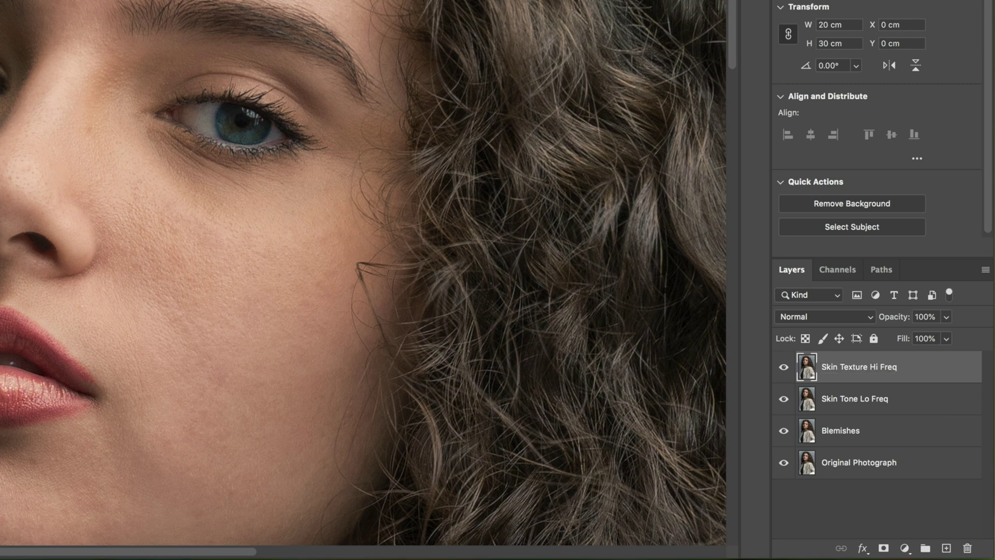
Step: Hide Skin Texture Hi Freq and apply a Gaussian Blur with a radius of 8.9 pixels to Skin Tone Lo Freq
click(784, 367)
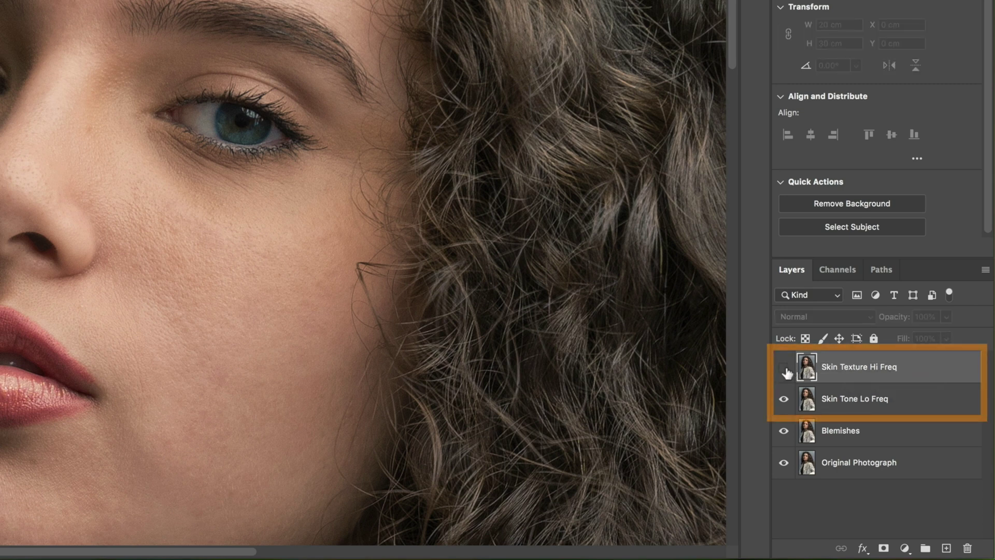
click(842, 407)
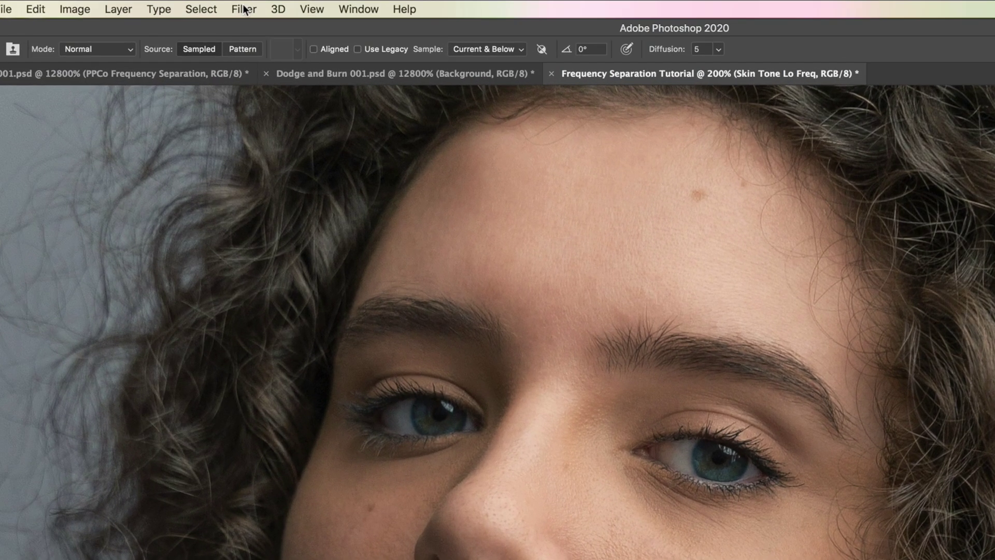
click(228, 6)
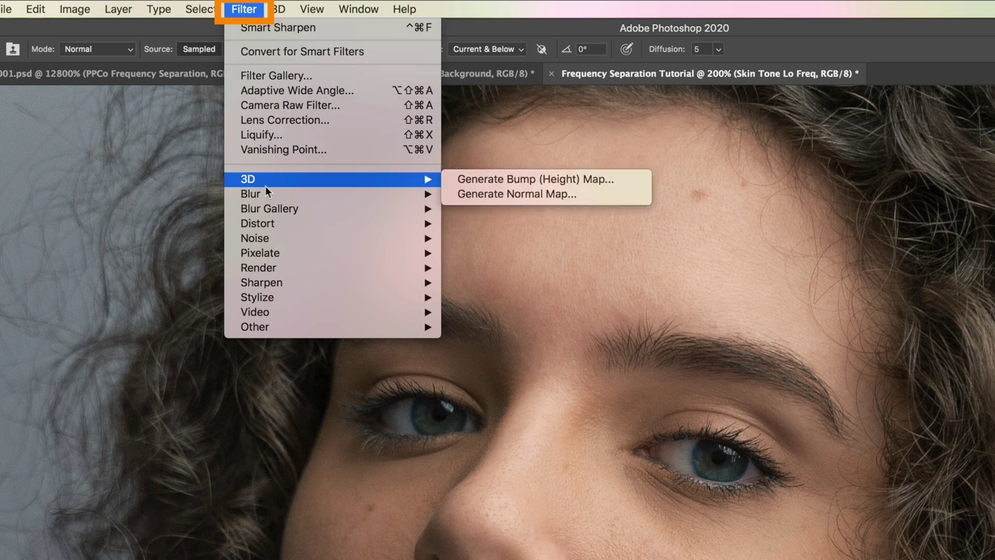
mouse_move(264, 193)
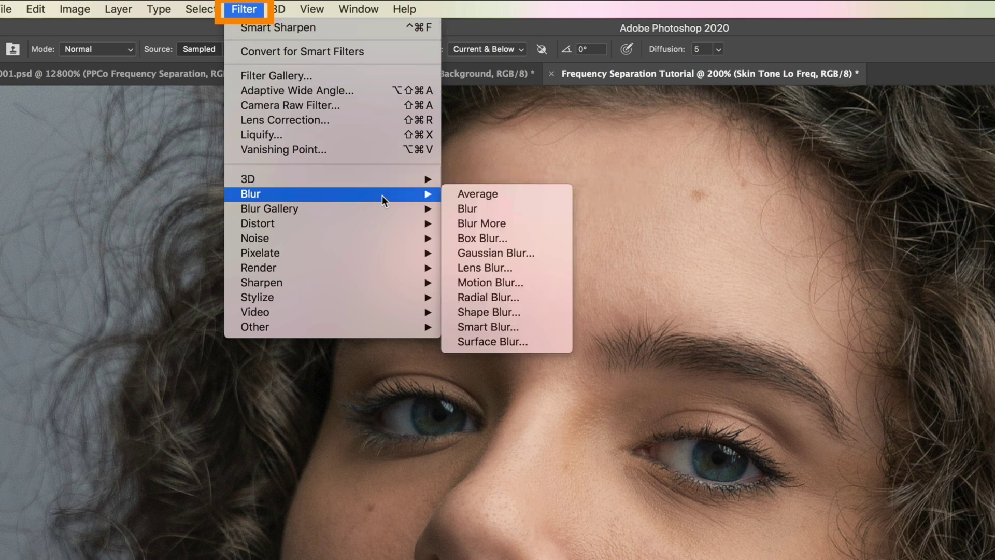
click(494, 254)
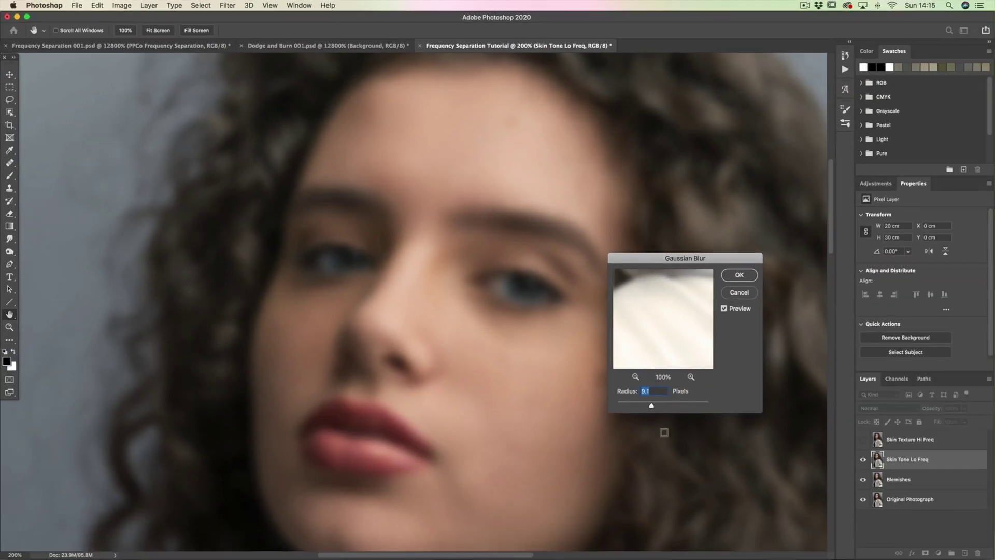
drag(651, 407, 632, 404)
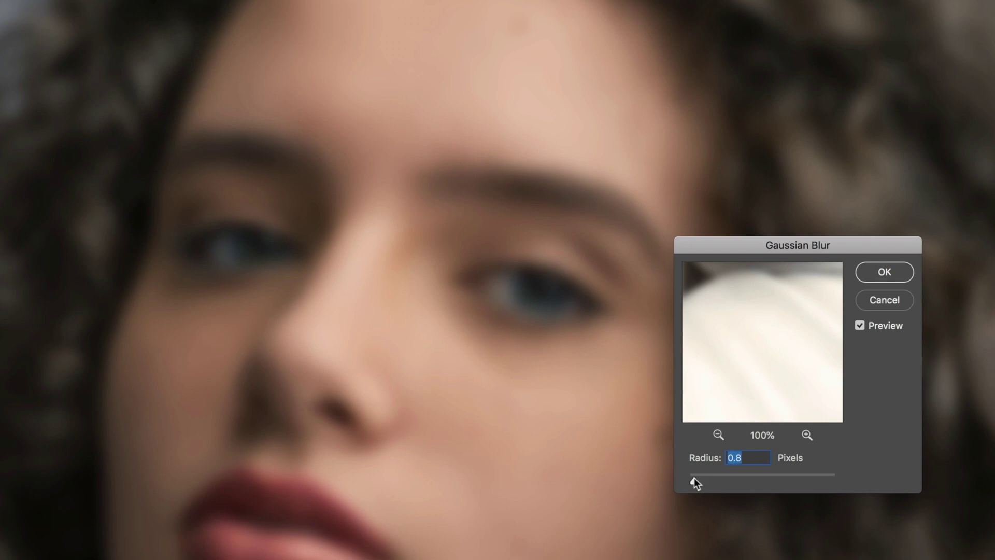
drag(695, 479, 689, 477)
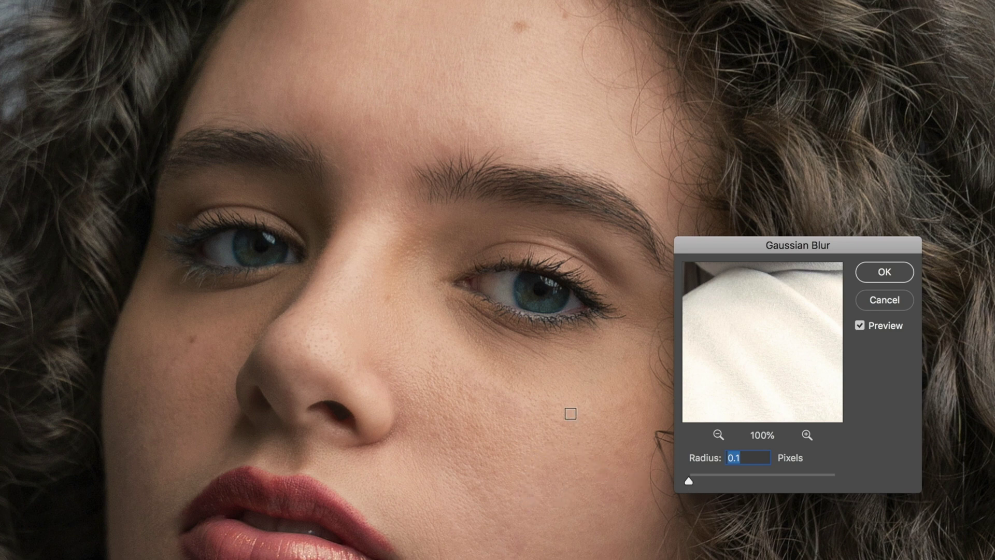
drag(688, 481, 718, 481)
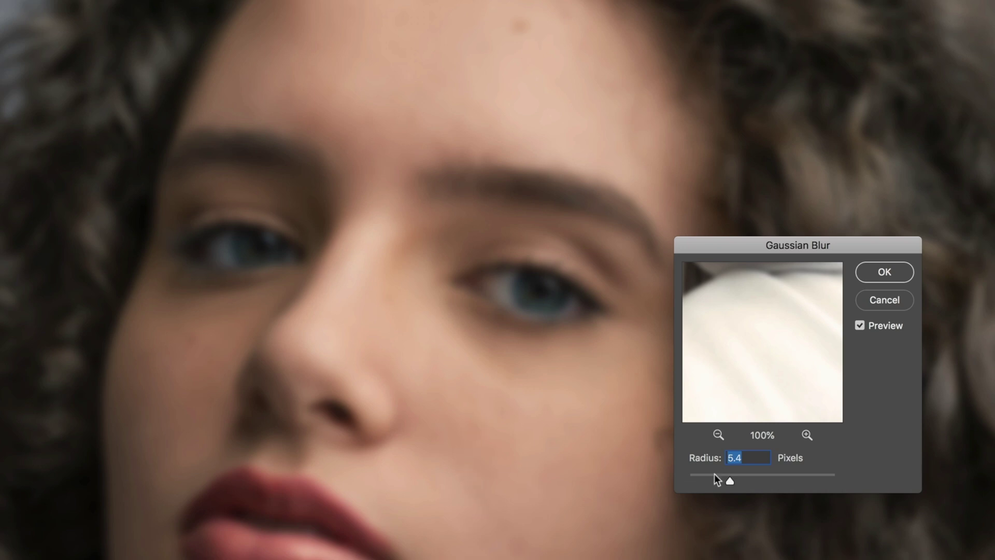
drag(740, 480, 744, 479)
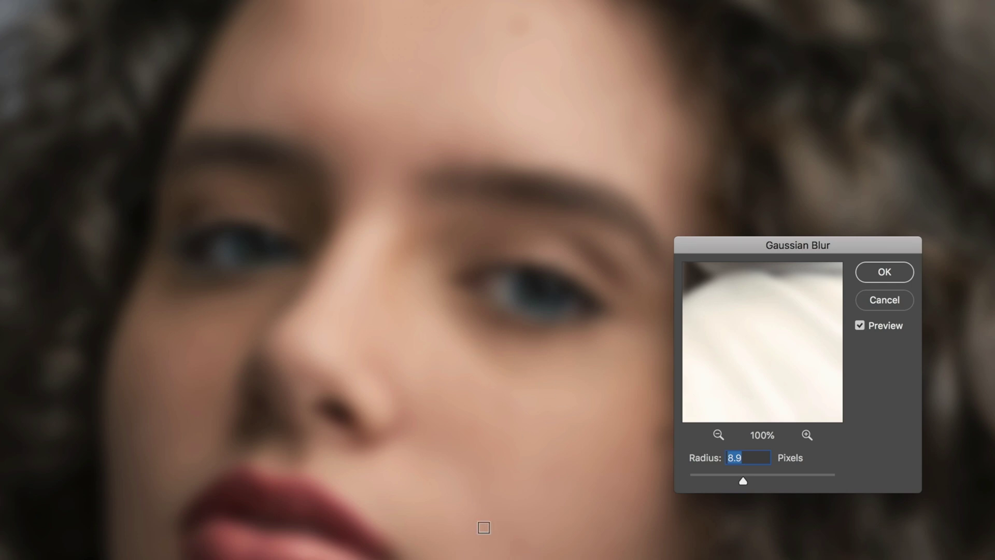
click(885, 273)
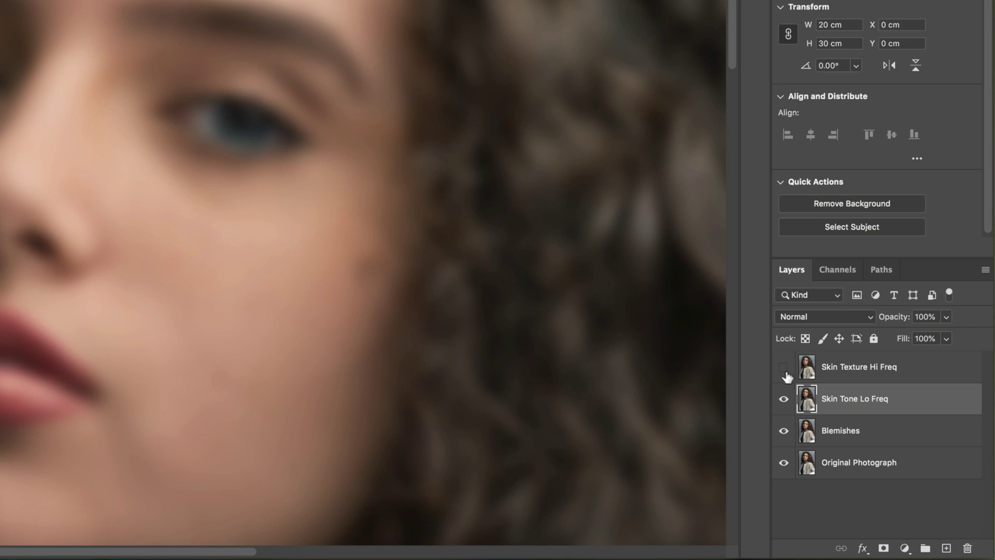
Step: Show Skin Texture Hi Freq and run Apply Image on it with layer Skin Tone Lo Freq, Subtract blending, 100% opacity, scale 2 and offset 128
click(863, 440)
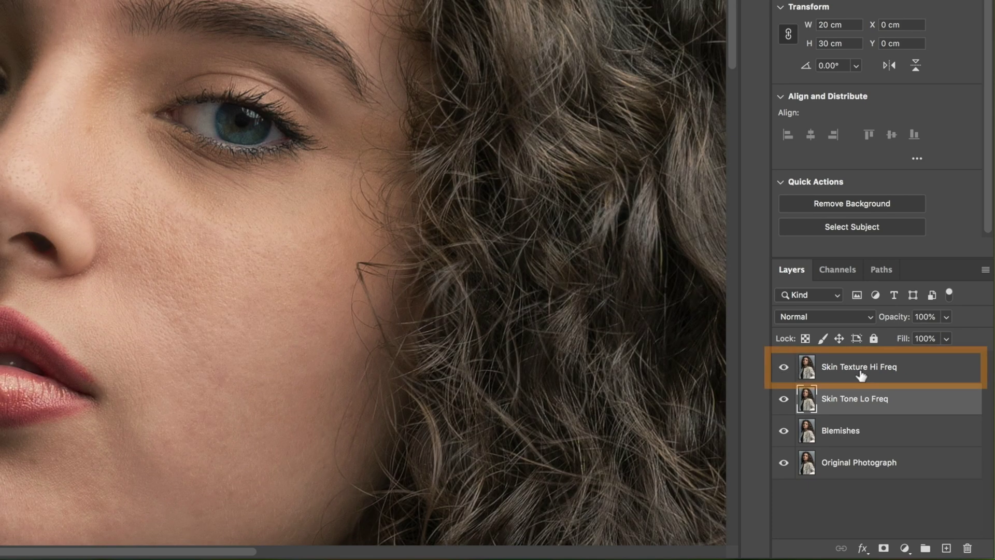
click(848, 370)
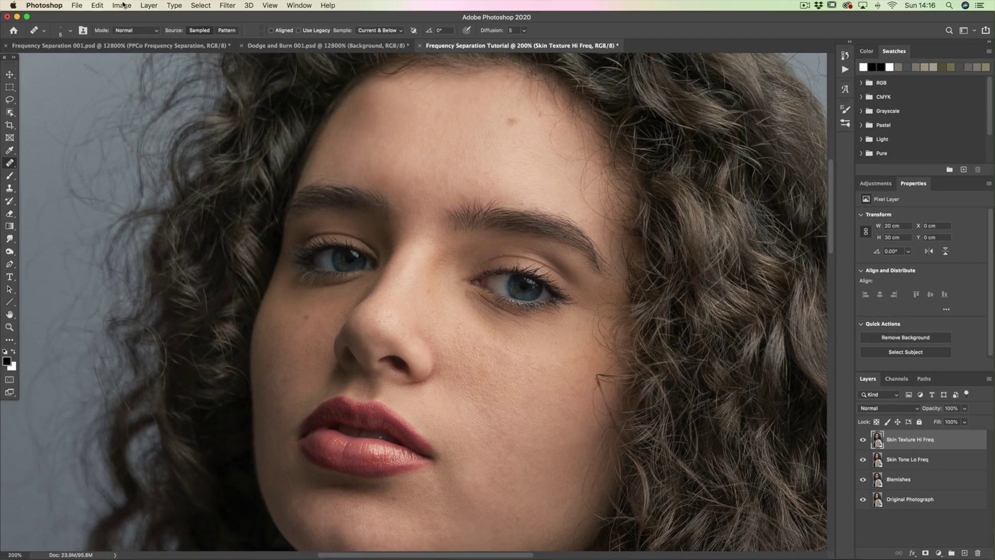
click(122, 4)
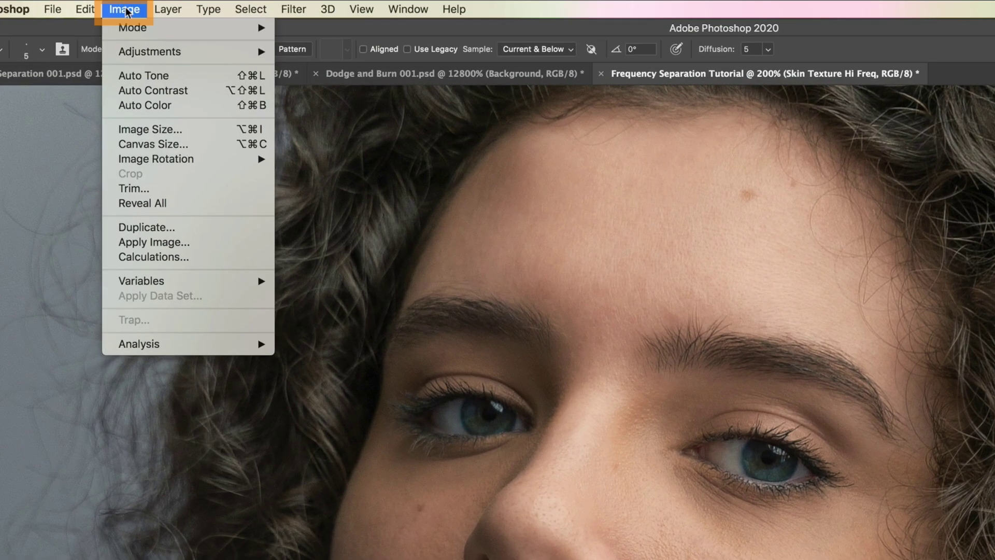
click(167, 243)
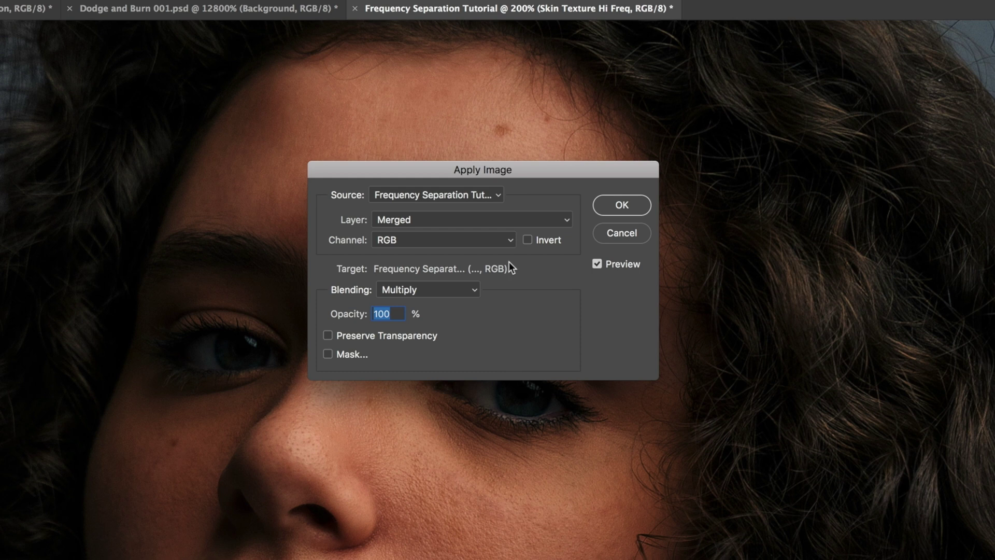
click(425, 220)
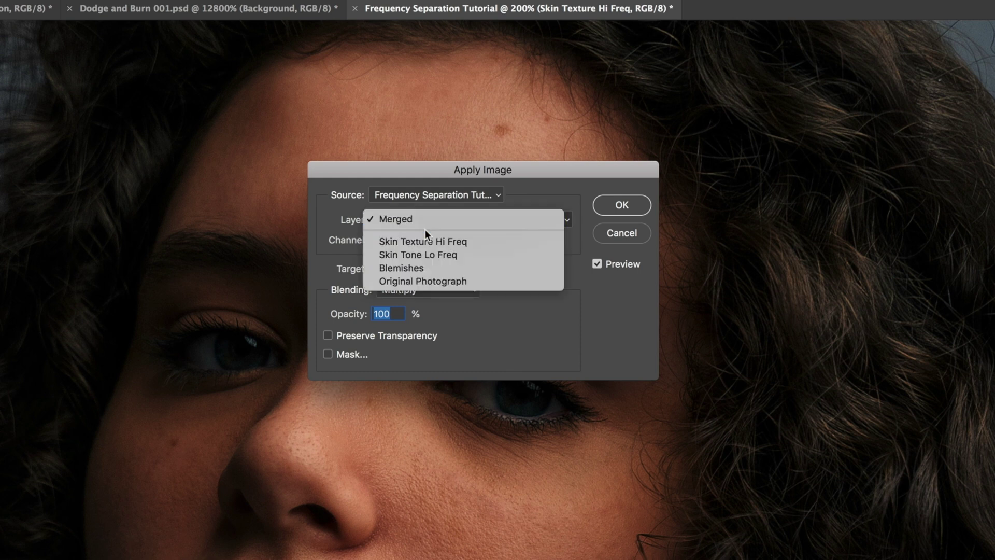
click(465, 256)
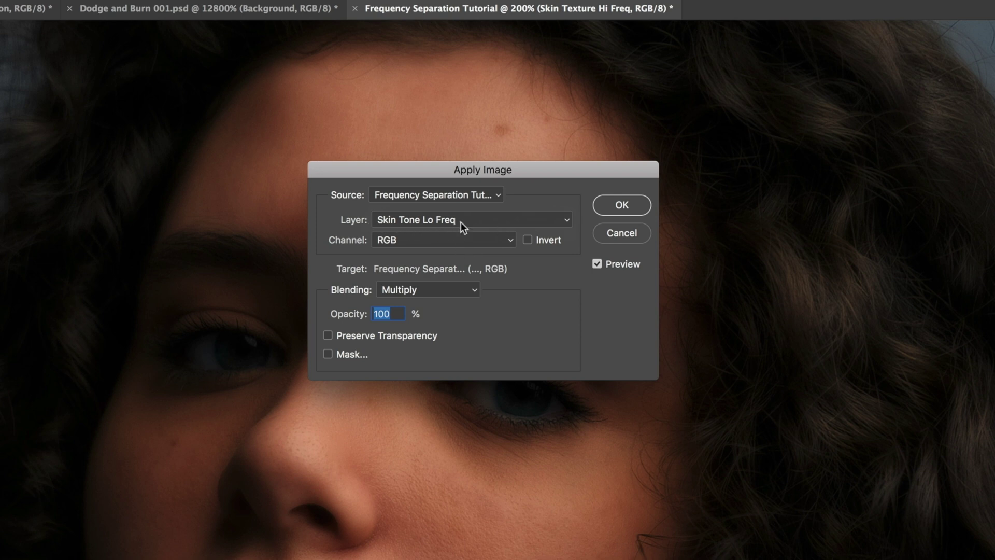
click(432, 290)
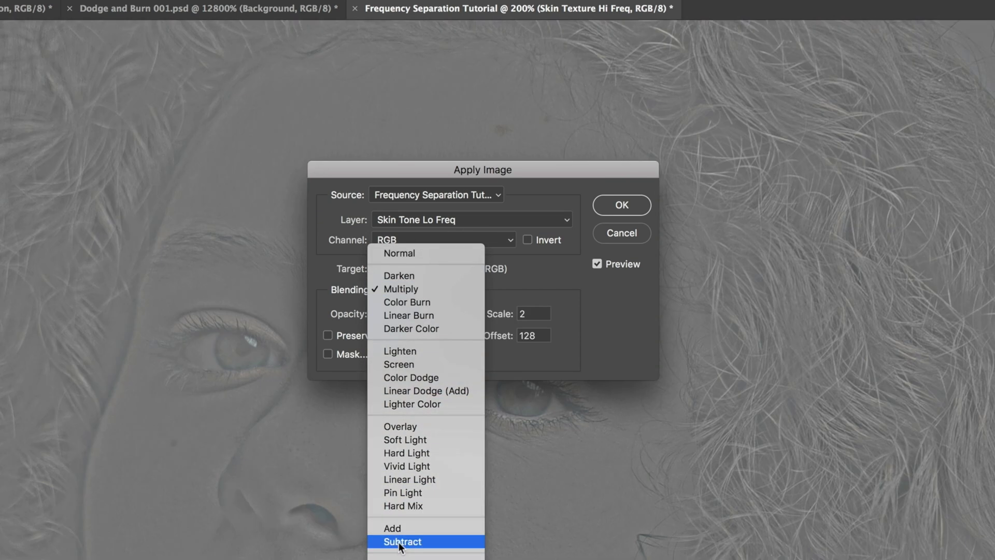
click(399, 543)
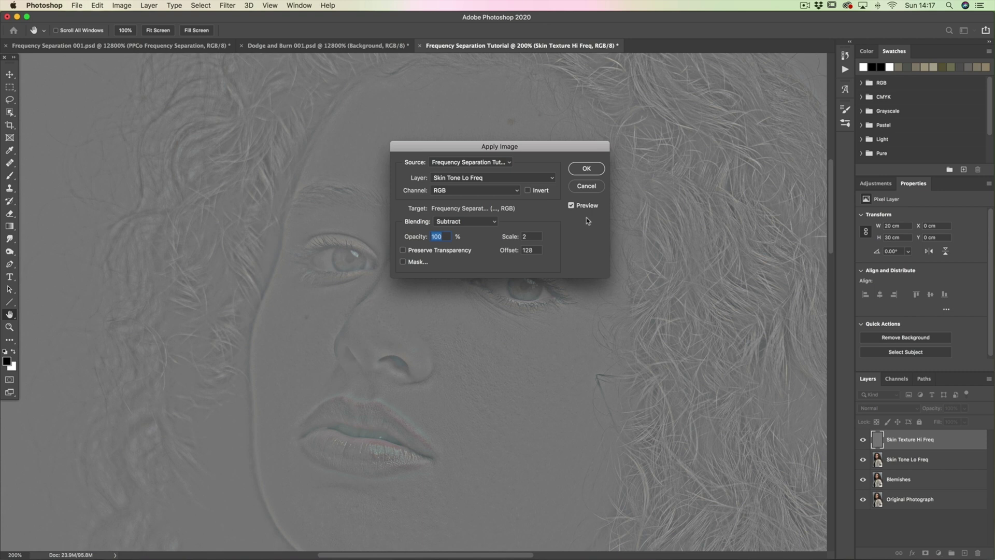
click(592, 172)
Step: Set the blend mode of the Skin Texture Hi Freq layer to Linear Light
key(j)
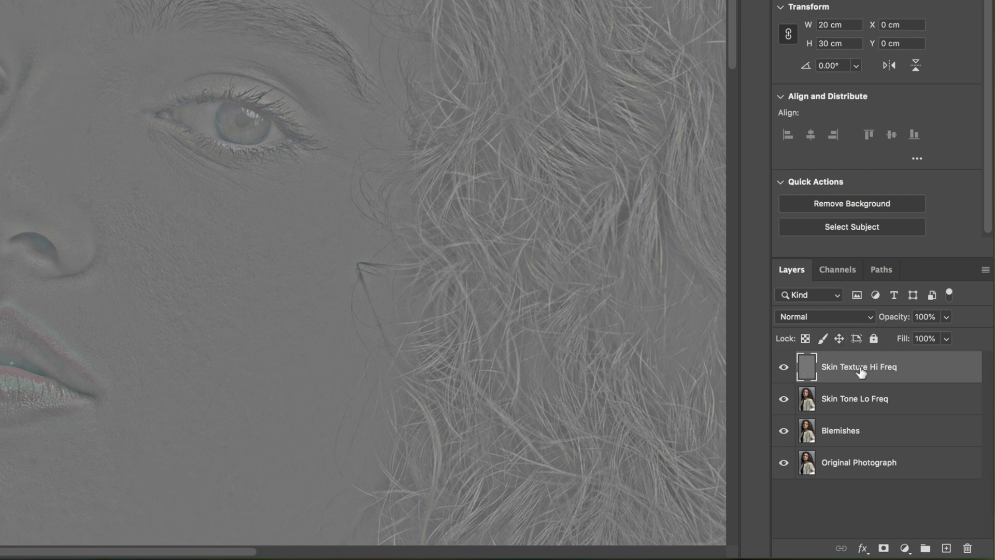
click(807, 315)
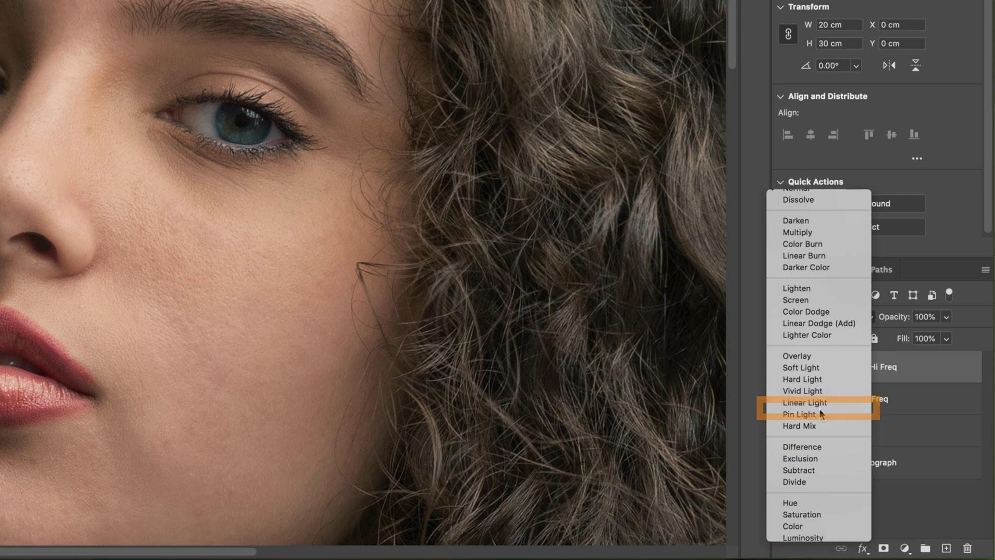
click(823, 409)
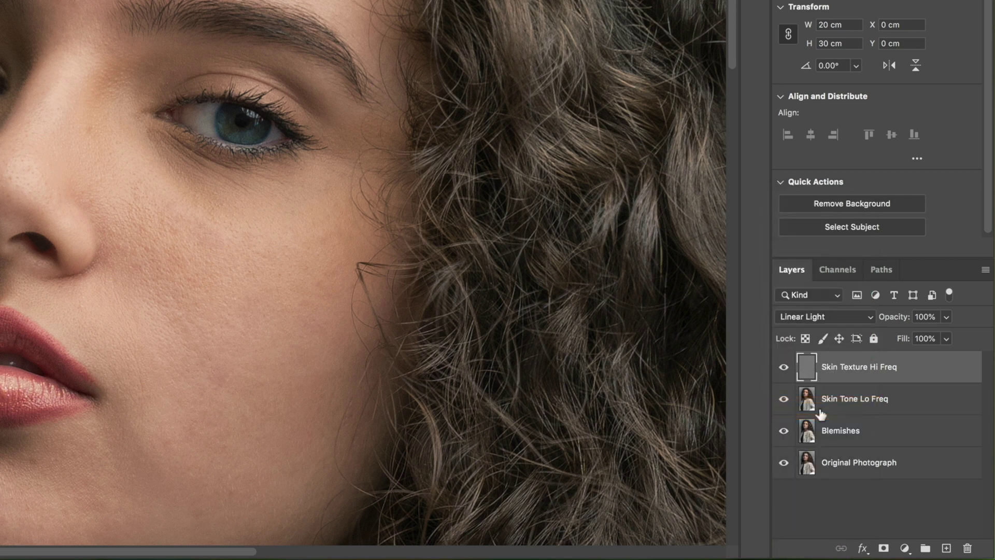
Step: Compare the image with and without the frequency separation by hiding and reshowing Skin Tone Lo Freq and Skin Texture Hi Freq
click(784, 399)
click(786, 375)
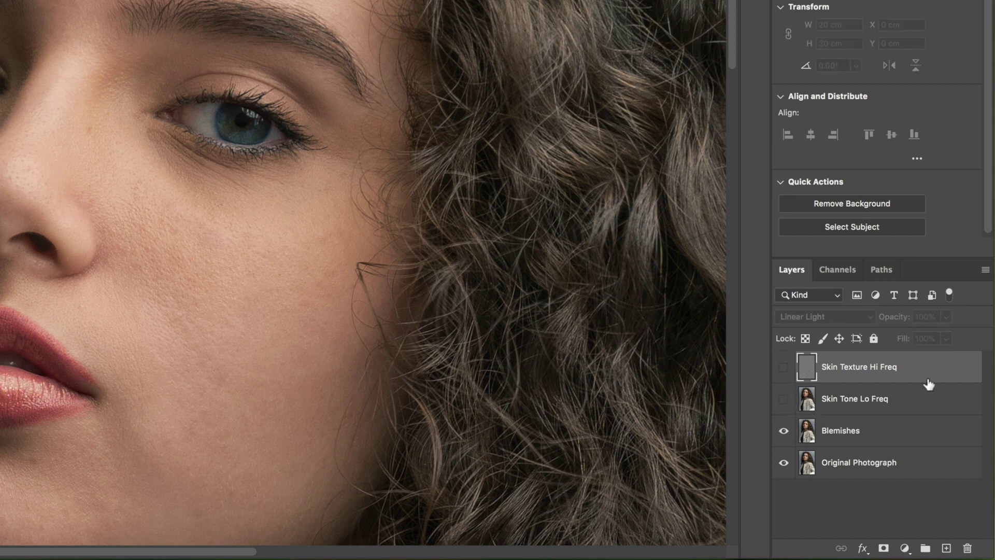
click(784, 399)
click(784, 367)
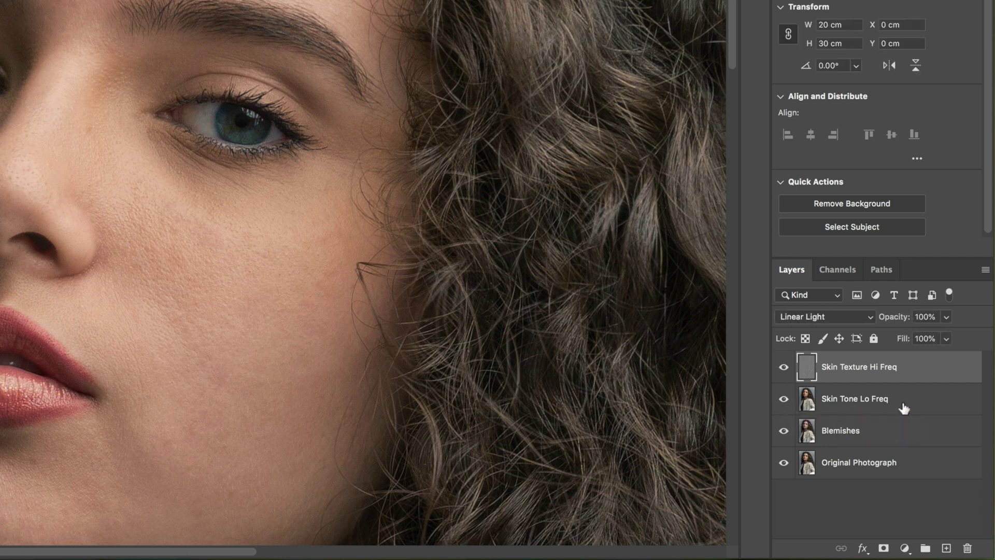
Step: View Skin Tone Lo Freq alone and Skin Texture Hi Freq alone, ending with only these two layers shown together
alt+click(784, 399)
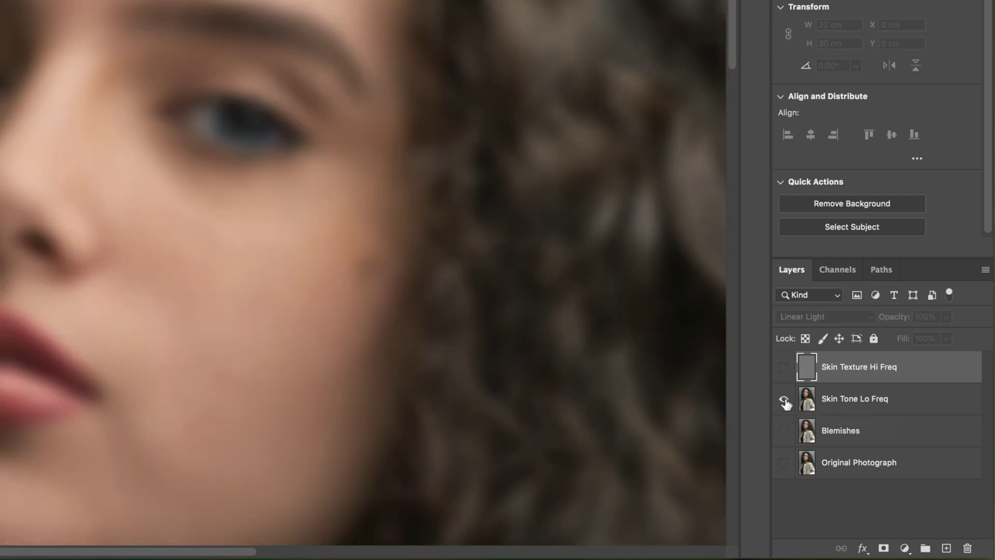
alt+click(783, 369)
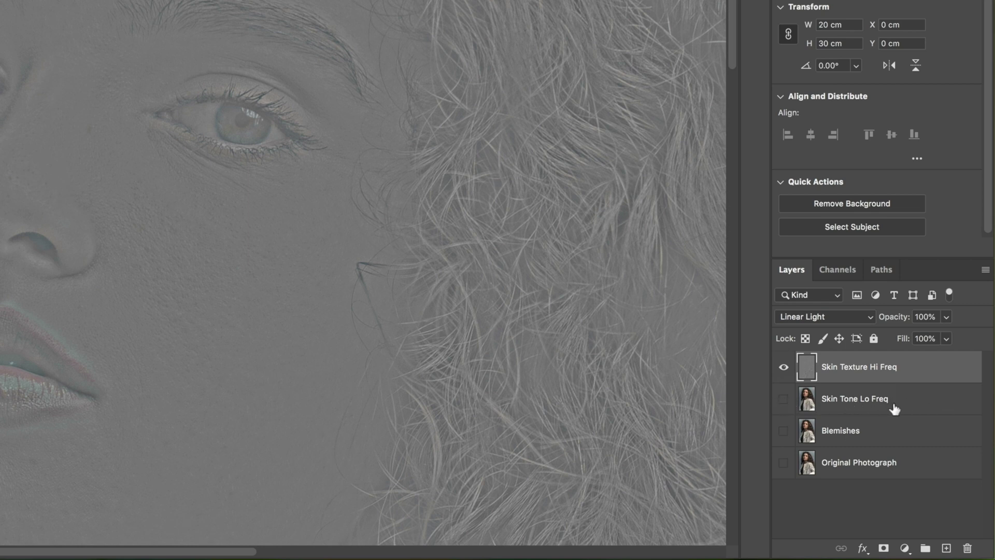
click(784, 399)
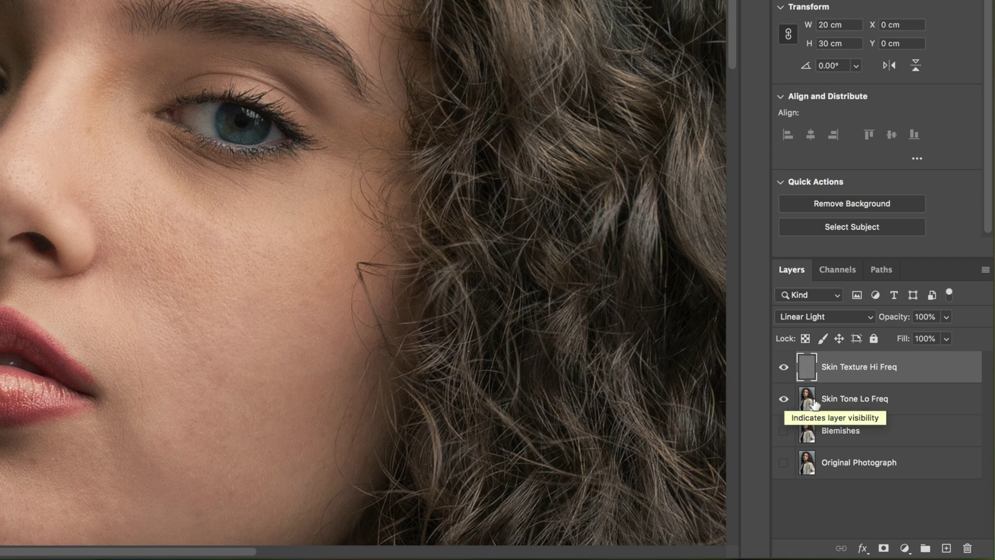
Step: On the Skin Tone Lo Freq layer, lasso a rounded skin area in the middle of the forehead and open it in Select and Mask
click(871, 400)
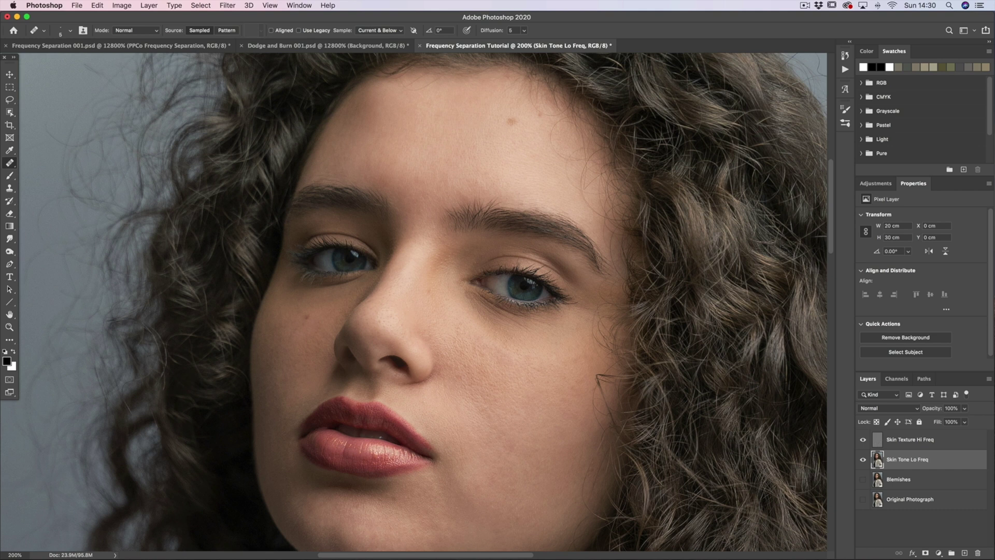
click(13, 101)
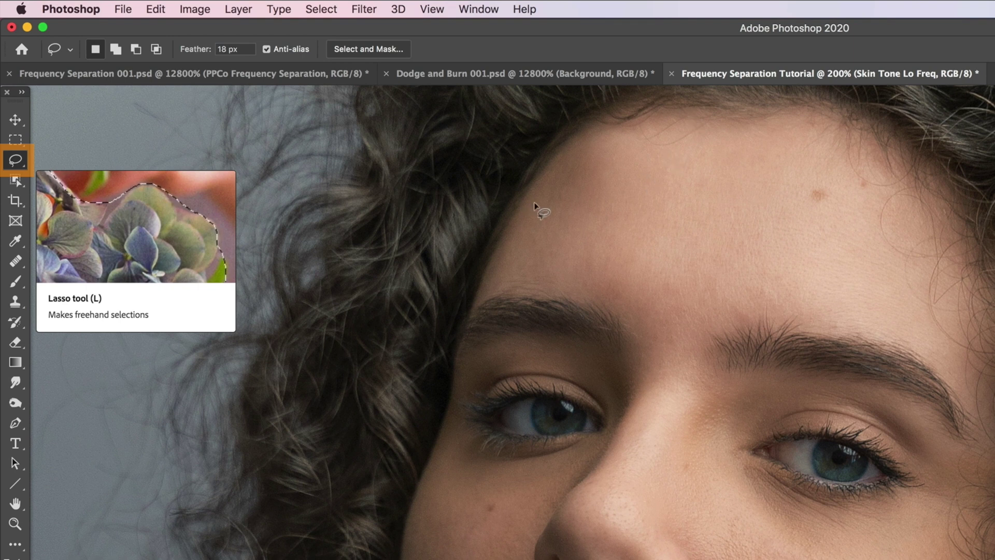
mouse_move(726, 176)
mouse_down()
mouse_move(646, 197)
mouse_move(636, 253)
mouse_move(654, 275)
mouse_move(712, 290)
mouse_move(789, 278)
mouse_move(797, 238)
mouse_move(782, 205)
mouse_move(725, 179)
mouse_up()
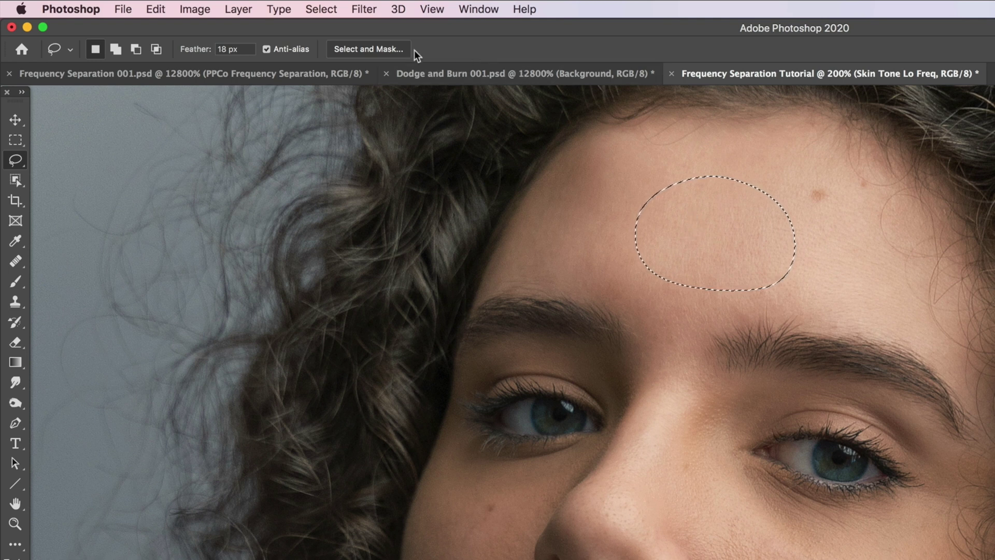
click(383, 51)
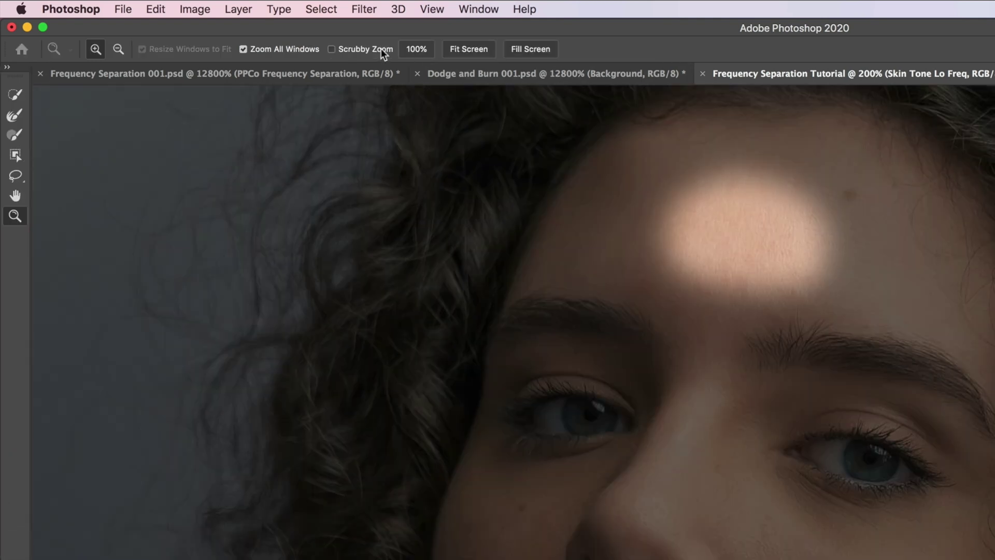